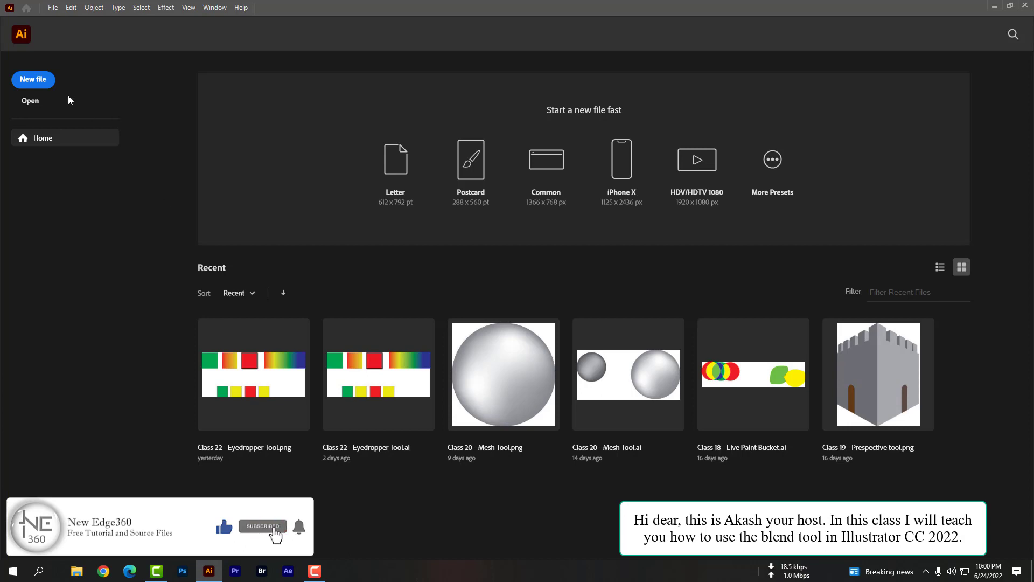
# - Create a blank 1920 × 1080 px document named 'Class 24 - Blend Tool'
pyautogui.click(46, 84)
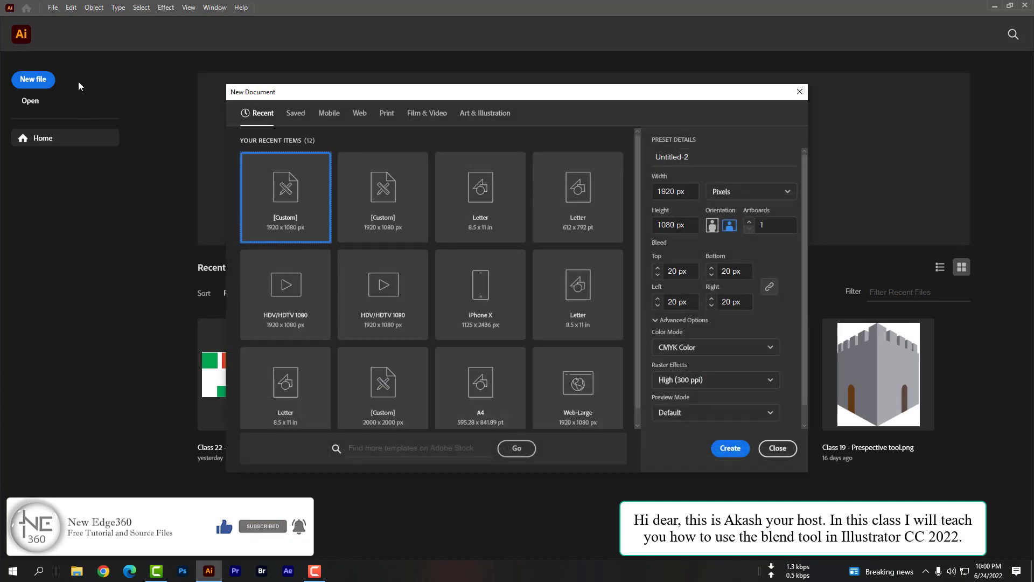
pyautogui.write('C')
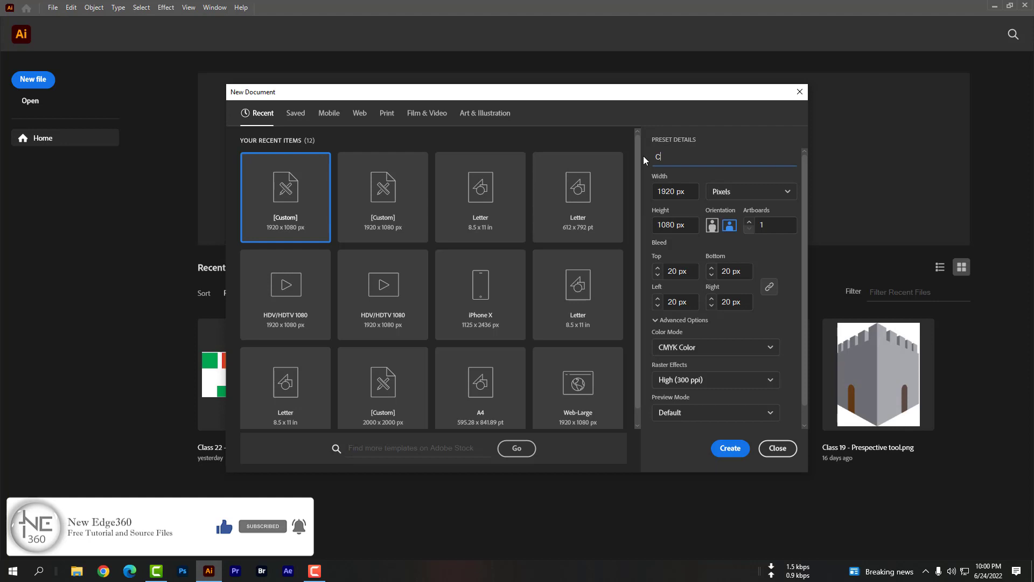
pyautogui.write('lass')
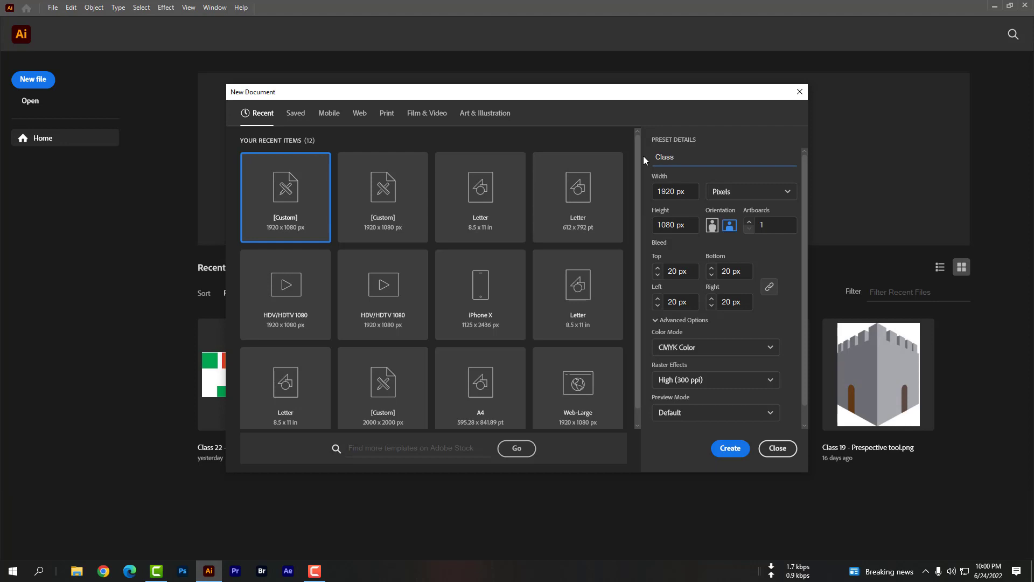
pyautogui.write(' 24 - Blend Tool')
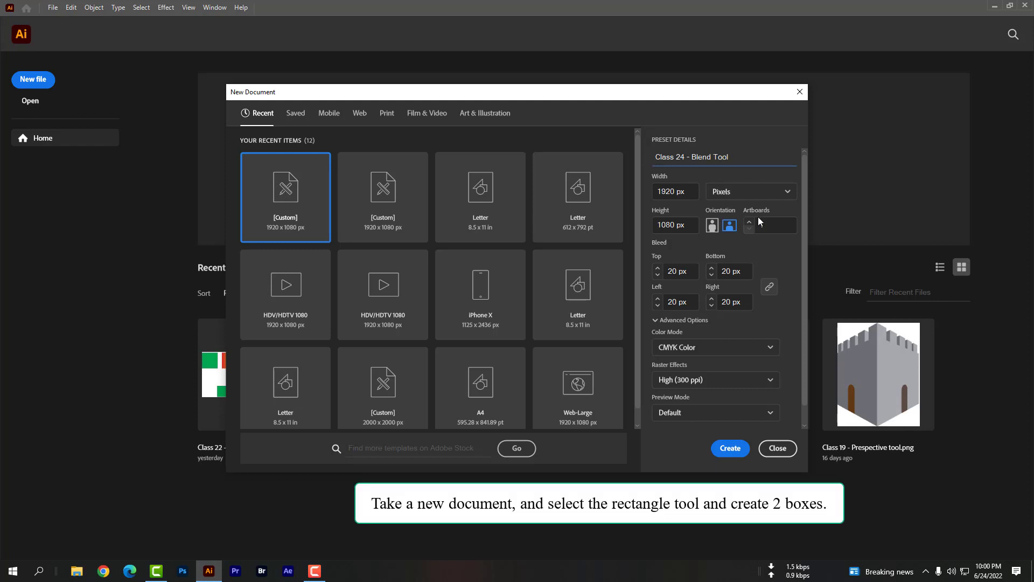
pyautogui.click(731, 450)
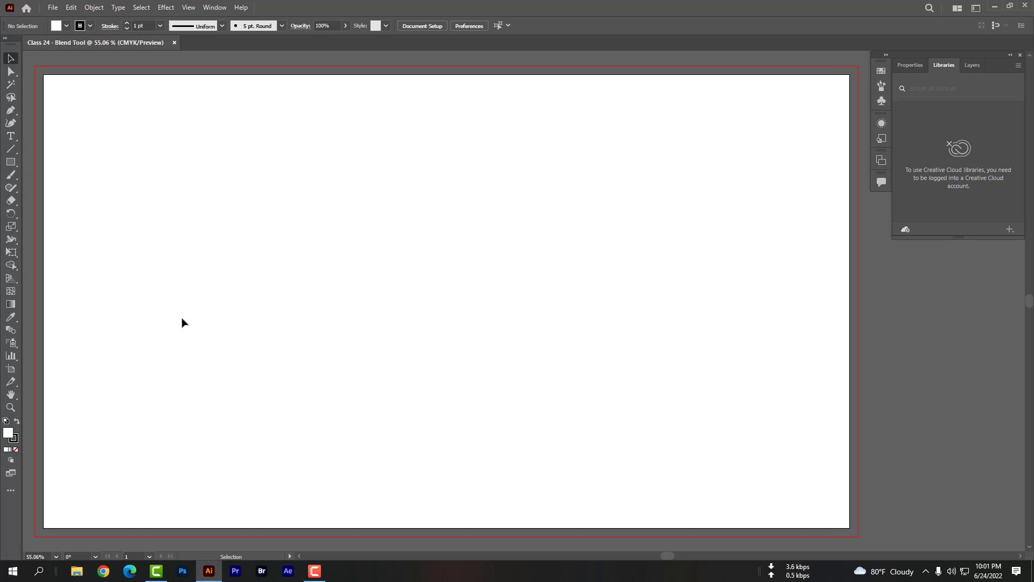
# - Draw a red square with no stroke near the artboard's upper left
pyautogui.click(17, 164)
pyautogui.click(40, 162)
pyautogui.moveTo(152, 163)
pyautogui.mouseDown()
pyautogui.moveTo(168, 164)
pyautogui.moveTo(152, 161)
pyautogui.moveTo(216, 224)
pyautogui.mouseUp()
pyautogui.click(90, 25)
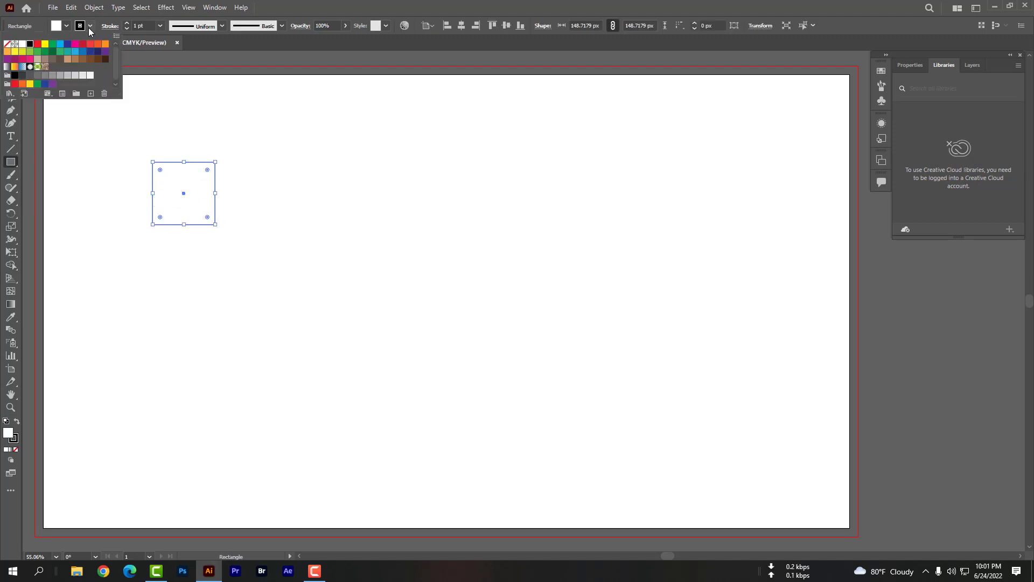
pyautogui.click(5, 46)
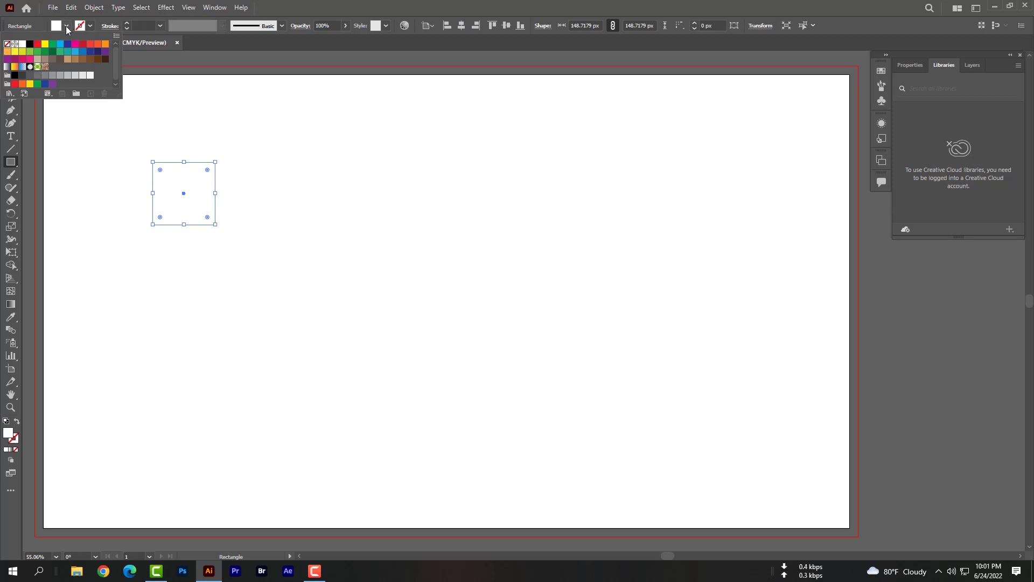
pyautogui.click(66, 26)
pyautogui.click(37, 44)
pyautogui.click(65, 28)
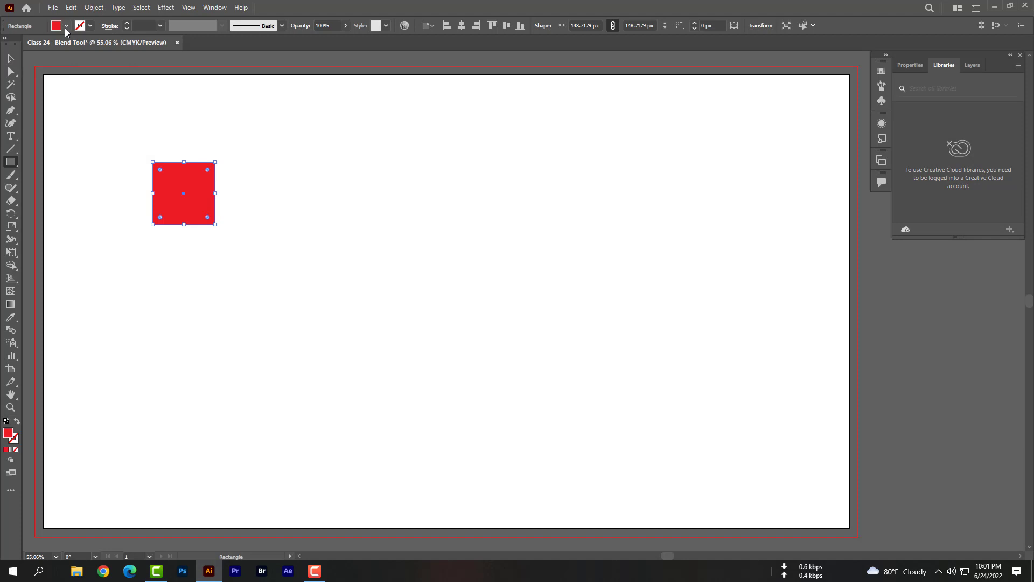
# - Alt-drag a copy of the square to the right and fill it yellow
pyautogui.click(12, 59)
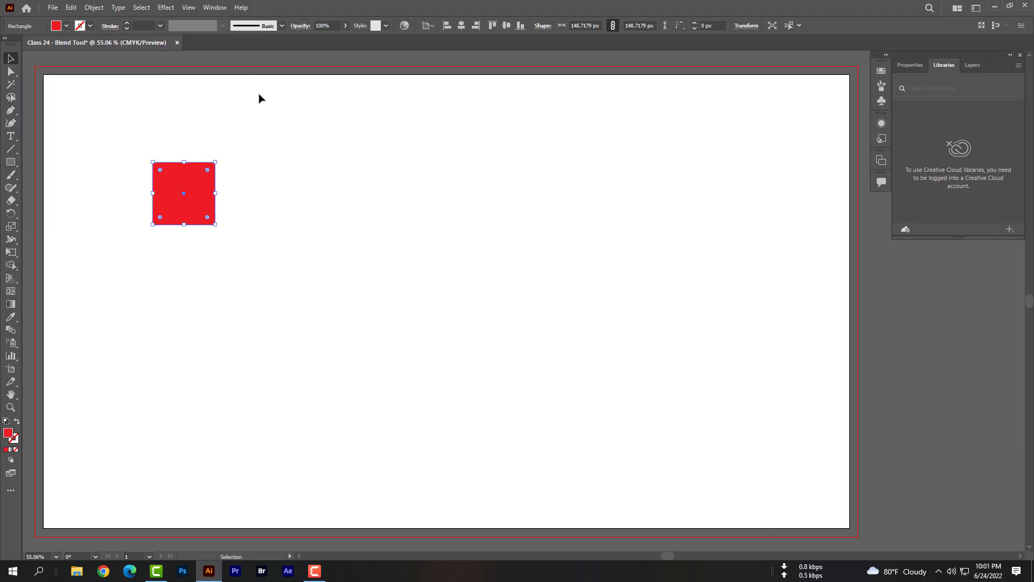
pyautogui.moveTo(213, 198); pyautogui.dragTo(777, 191)
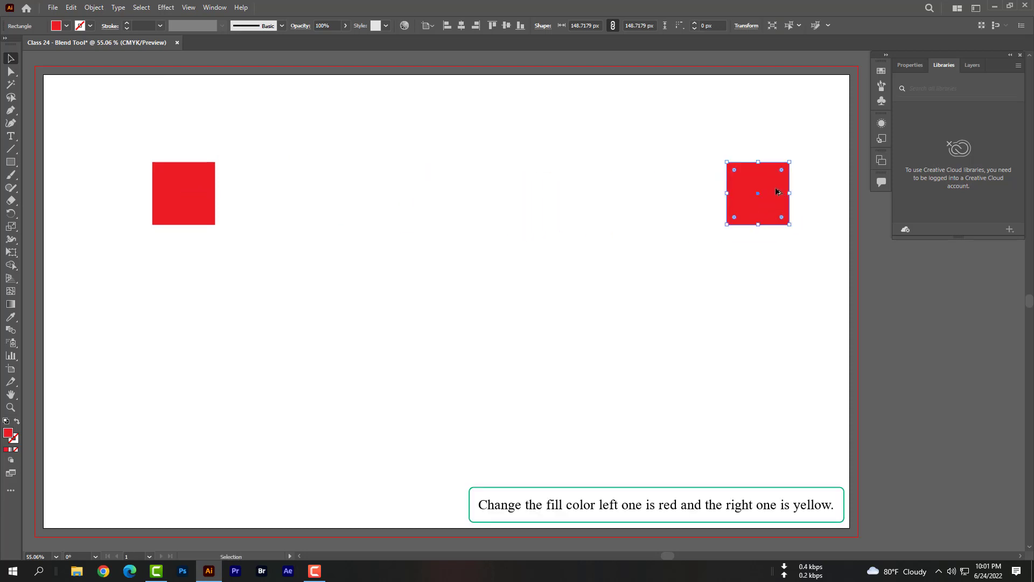
pyautogui.click(67, 25)
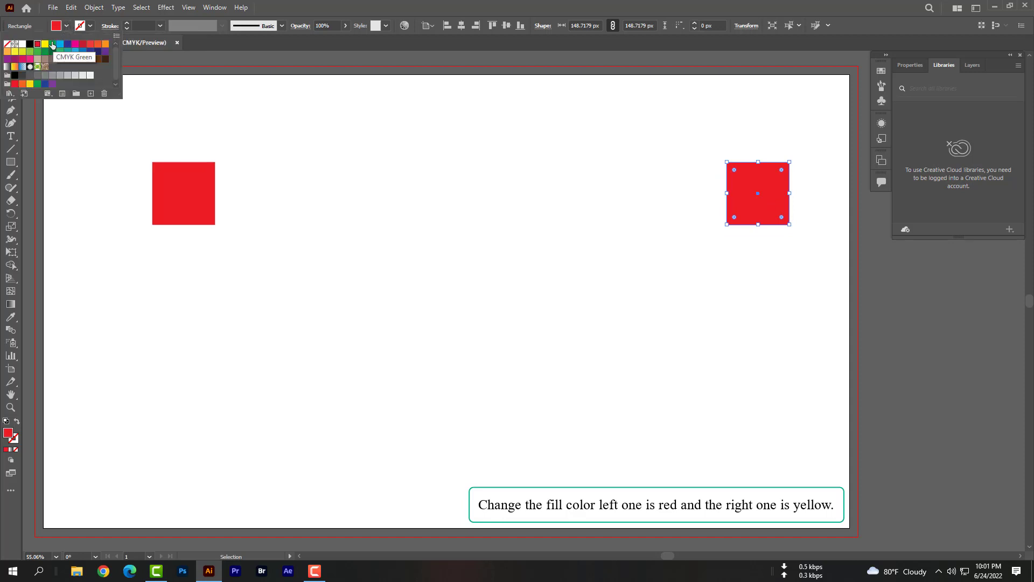
pyautogui.click(47, 45)
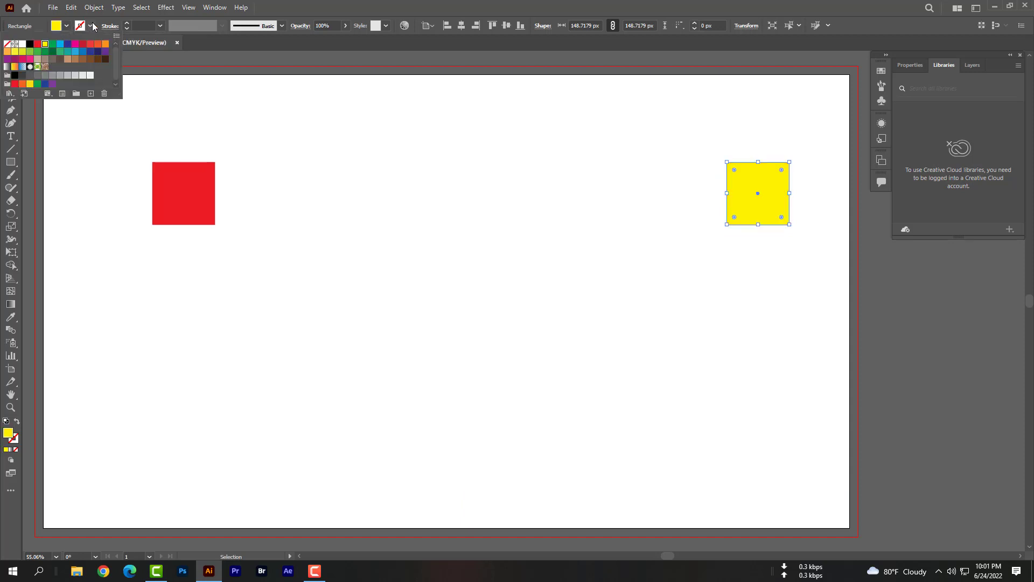
pyautogui.click(166, 190)
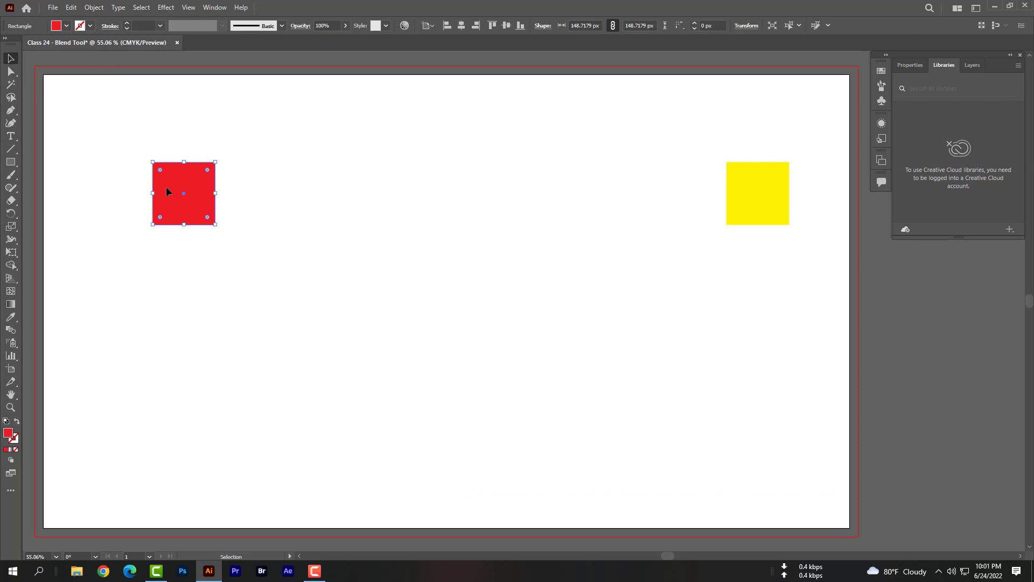
# - Use the Blend Tool to blend the red square into the yellow square
pyautogui.click(12, 331)
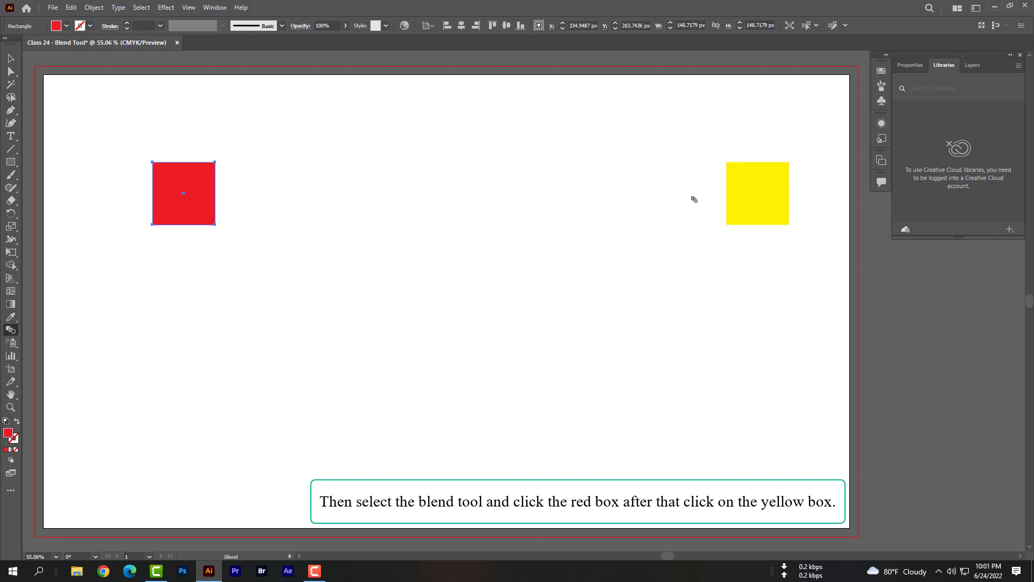
pyautogui.click(746, 199)
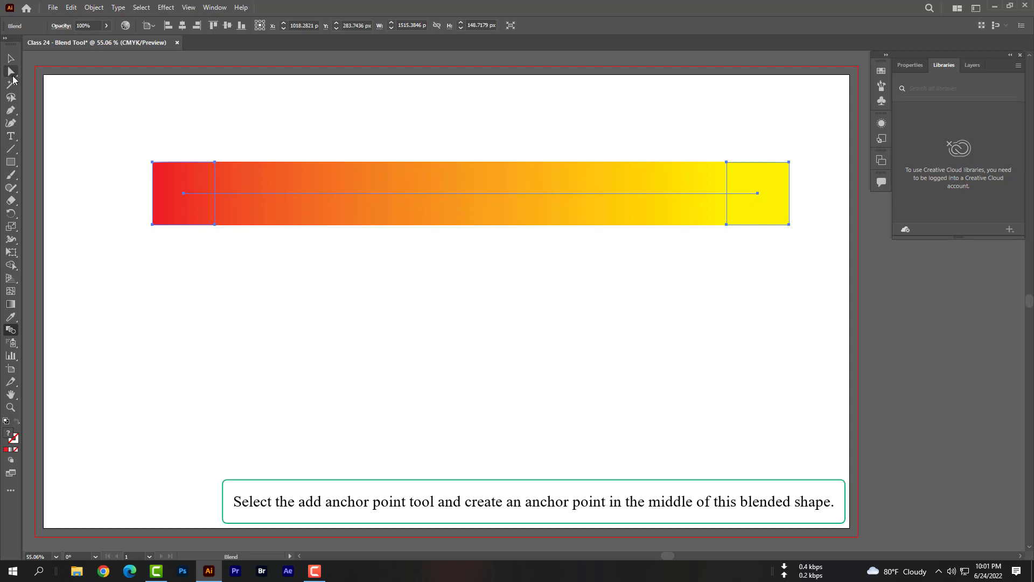
# - Add an anchor point at the middle of the blend's spine
pyautogui.click(8, 110)
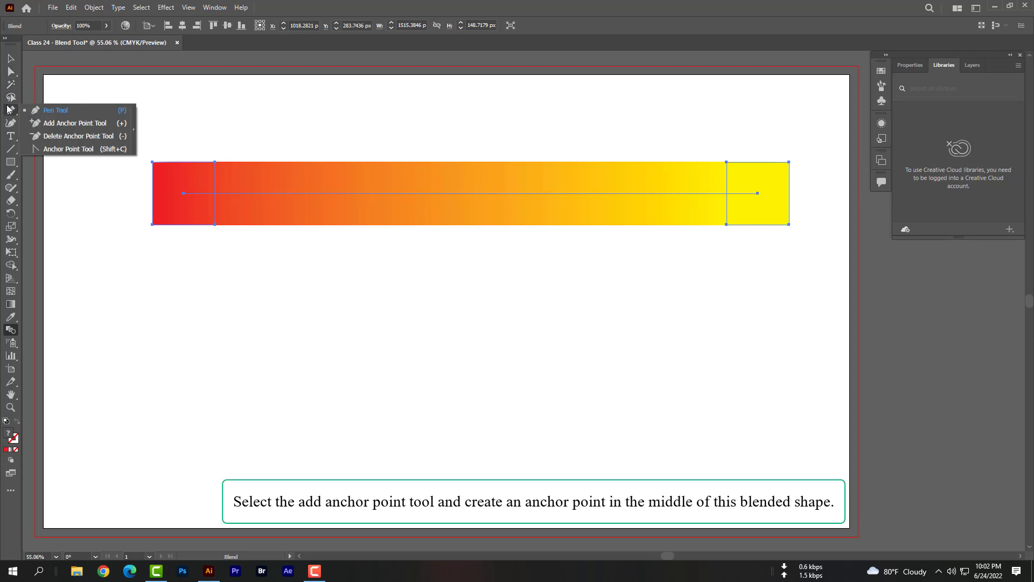
pyautogui.click(56, 123)
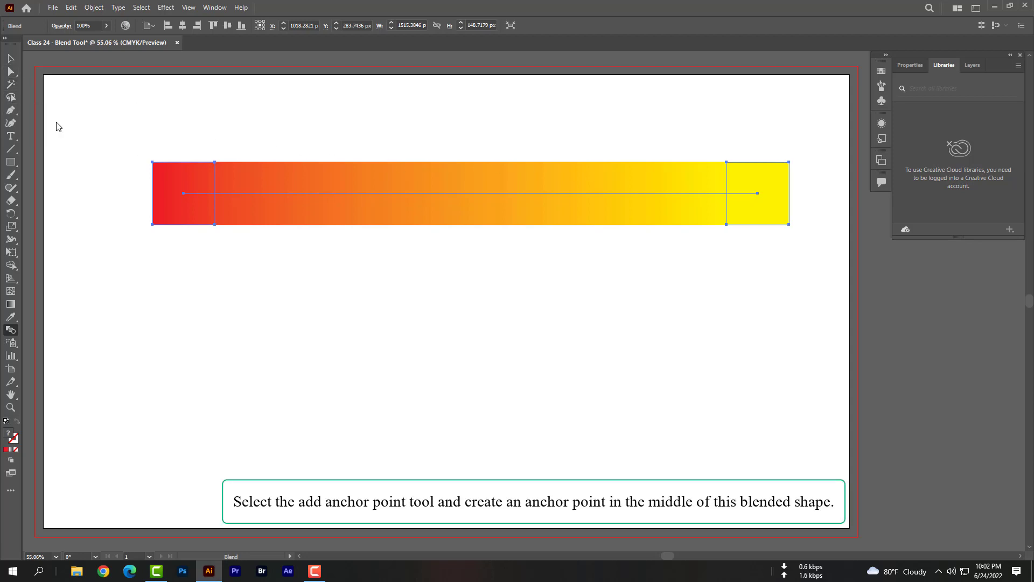
pyautogui.click(470, 193)
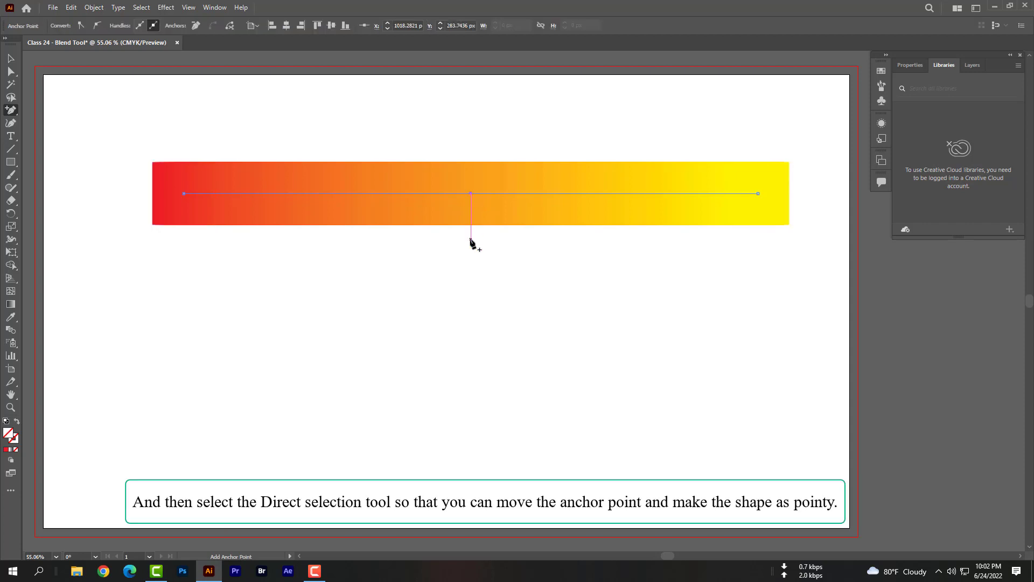
# - Drag the midpoint down into a V, undo the bend, and select the whole blend
pyautogui.click(11, 71)
pyautogui.click(467, 216)
pyautogui.moveTo(470, 194); pyautogui.dragTo(479, 332)
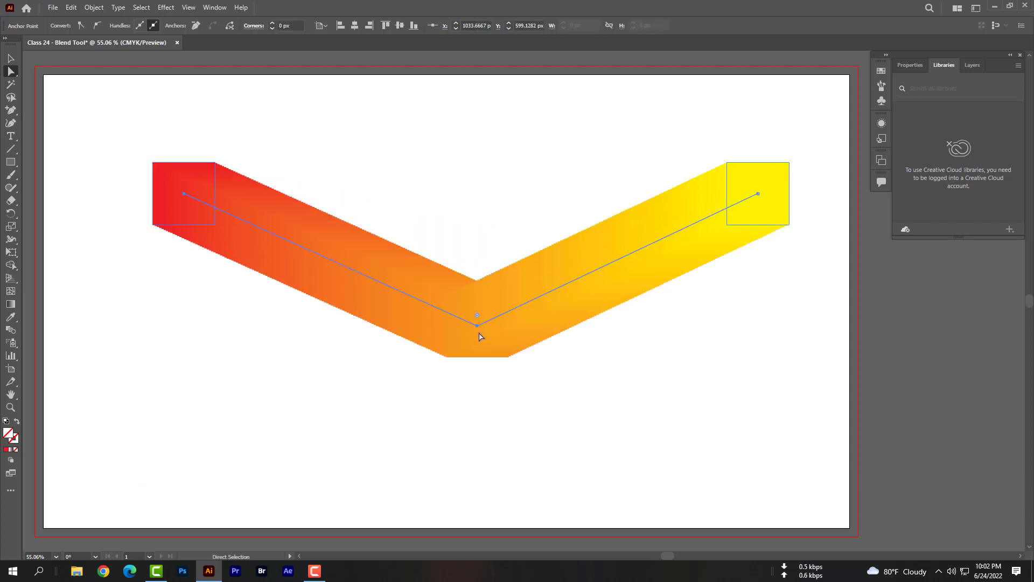
pyautogui.press('ctrl')
pyautogui.hotkey('ctrl', 'z')
pyautogui.hotkey('ctrl', 'z')
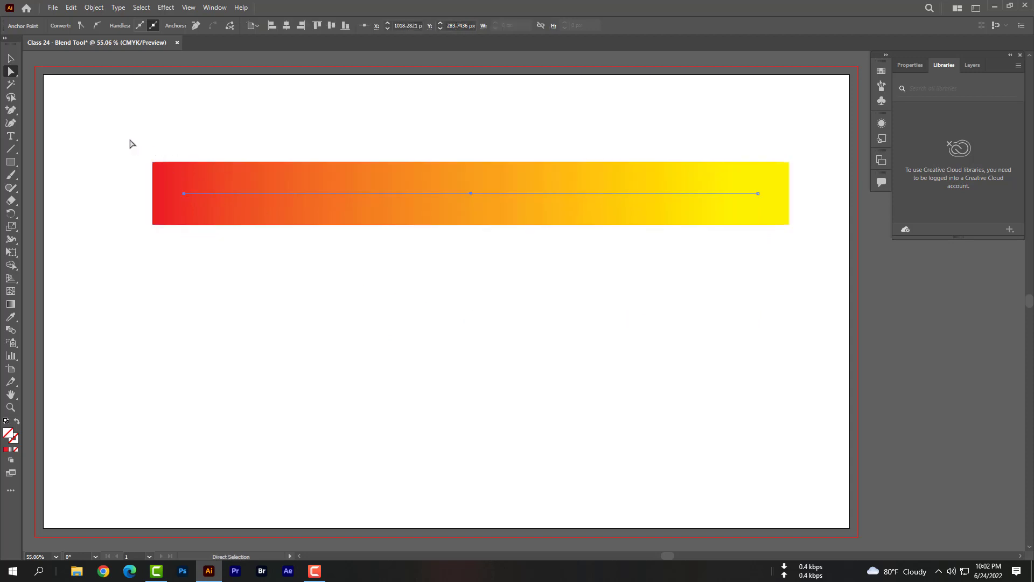
pyautogui.moveTo(129, 143); pyautogui.dragTo(801, 257)
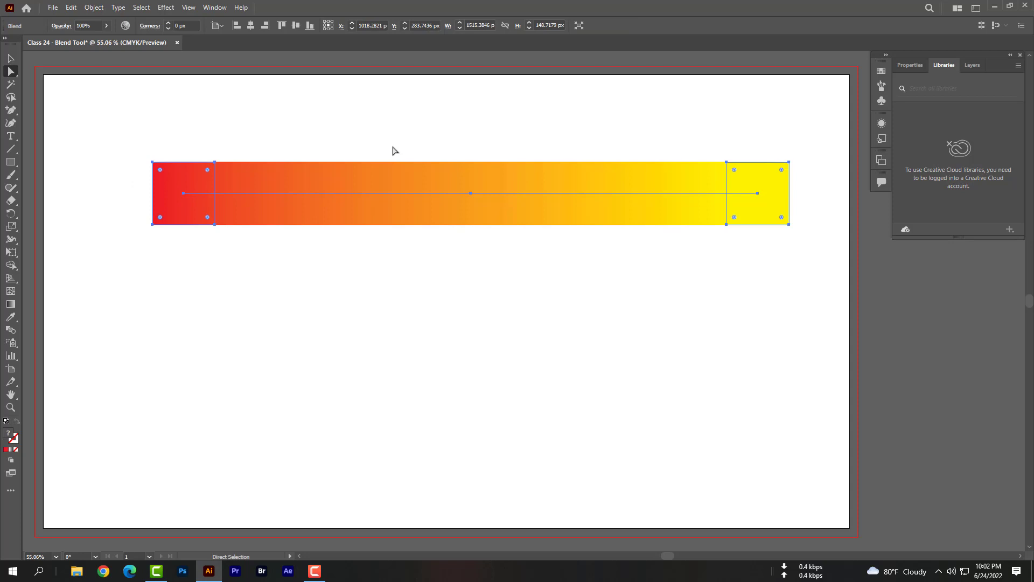
pyautogui.click(94, 7)
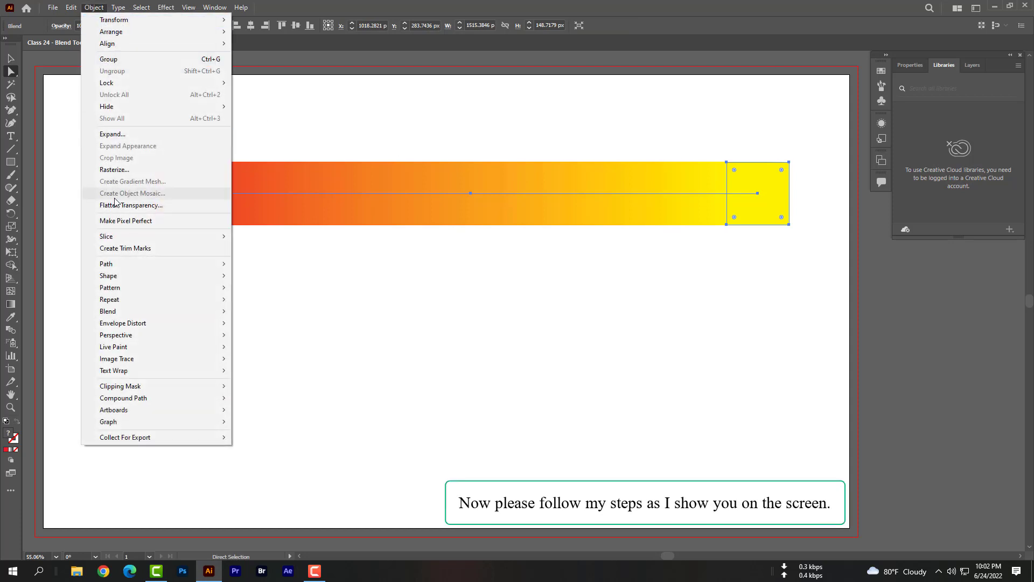
# - In Blend Options, set spacing to Specified Steps 5 and apply it
pyautogui.moveTo(150, 315)
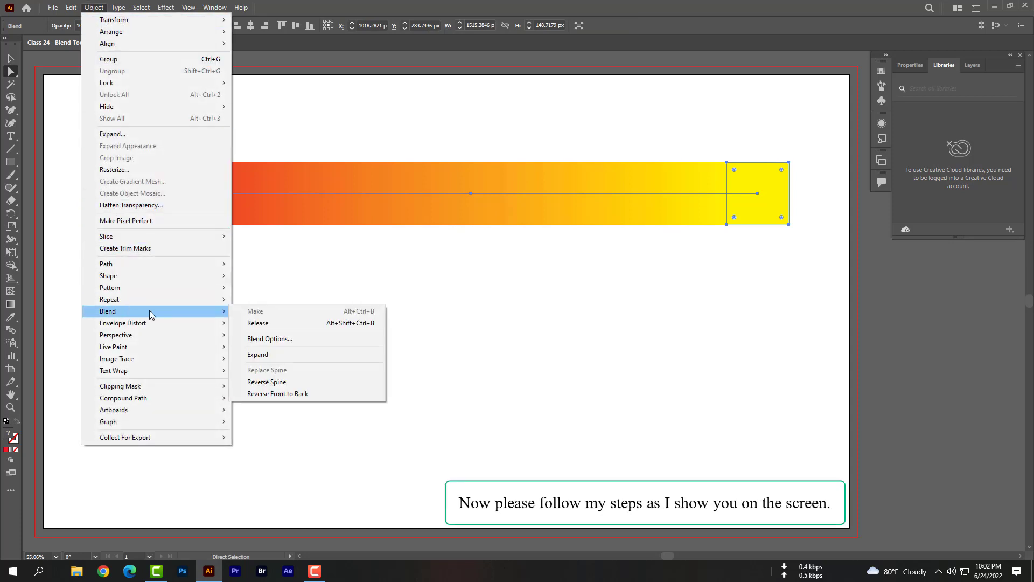
pyautogui.click(280, 338)
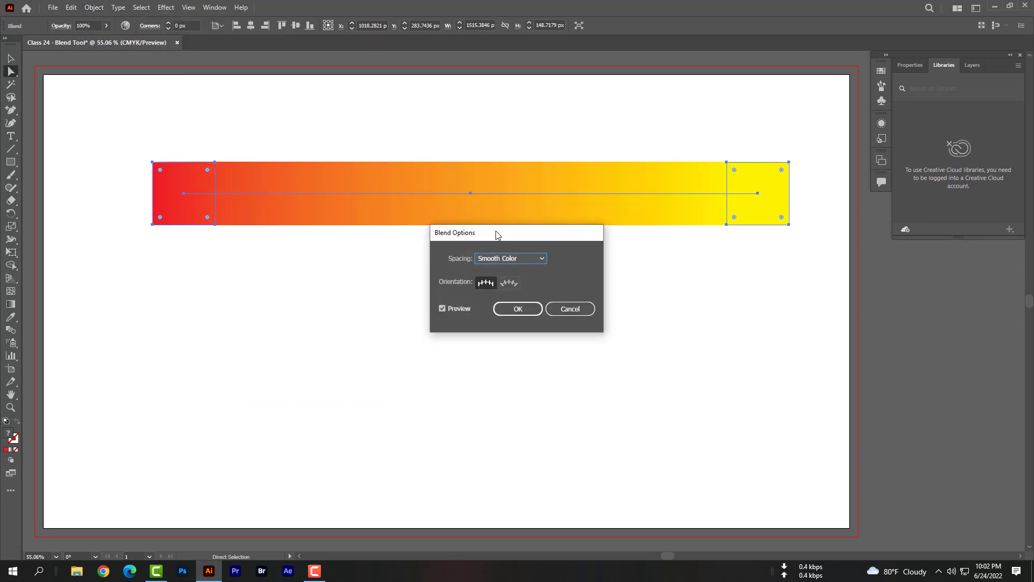
pyautogui.moveTo(498, 235); pyautogui.dragTo(504, 267)
pyautogui.click(506, 290)
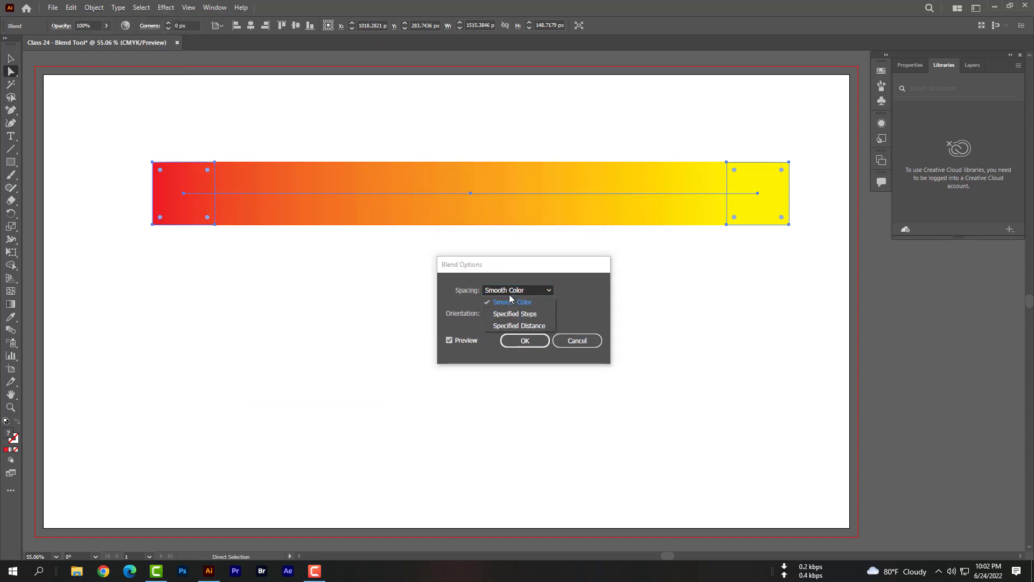
pyautogui.click(512, 316)
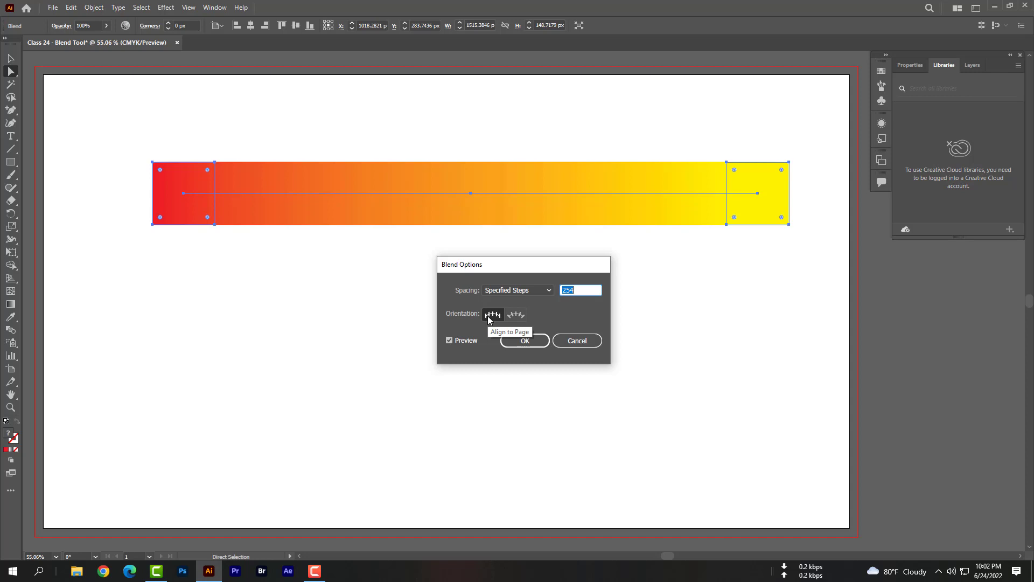
pyautogui.click(458, 339)
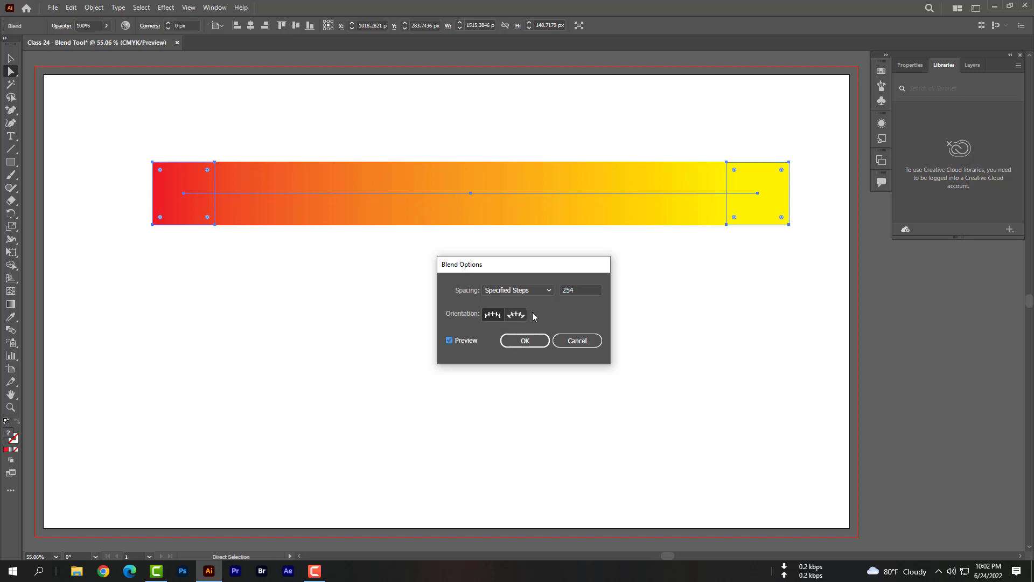
pyautogui.hotkey('shift', 'Tab')
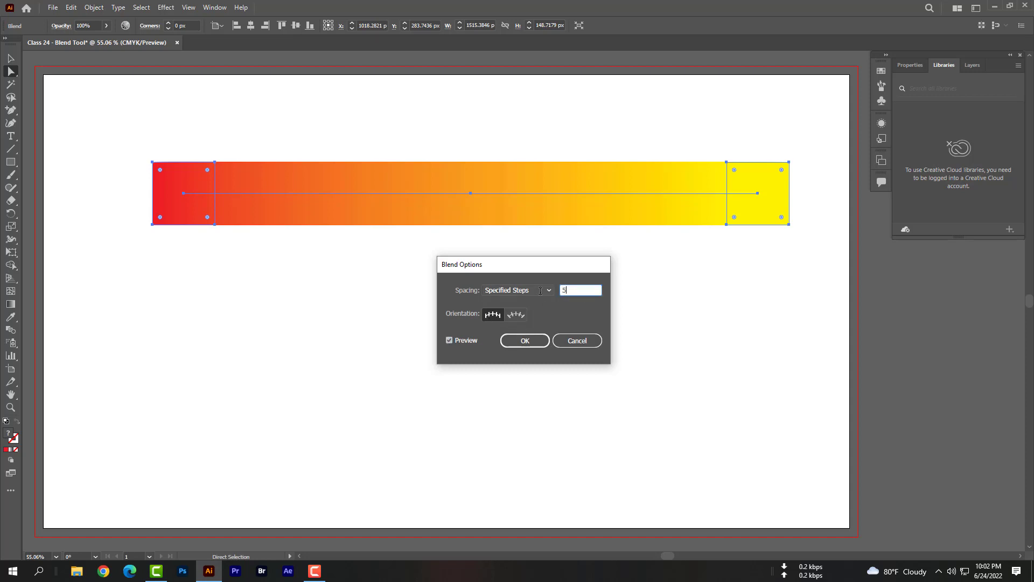
pyautogui.write('5')
pyautogui.click(463, 341)
pyautogui.click(462, 341)
pyautogui.click(462, 341)
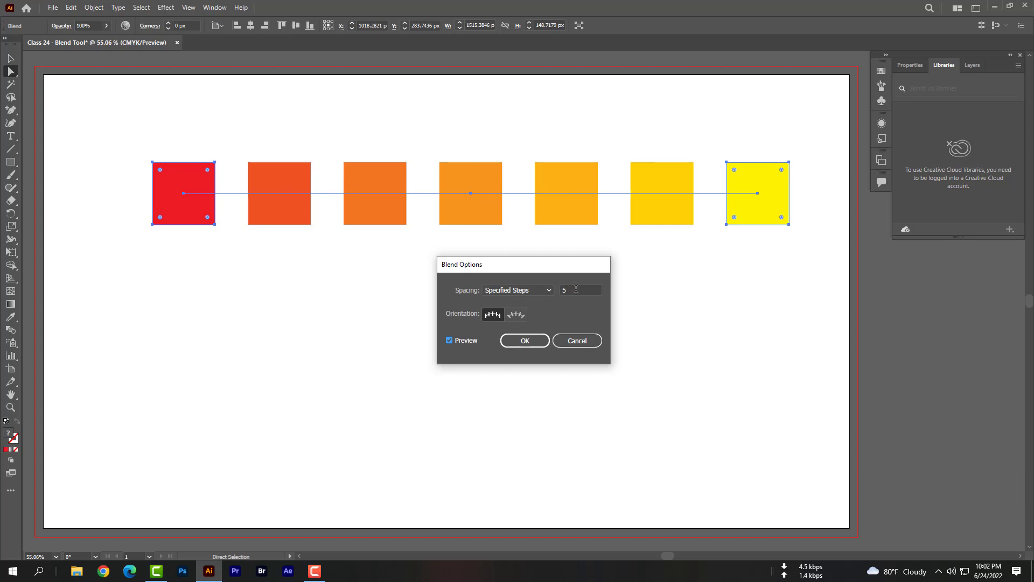
pyautogui.click(538, 340)
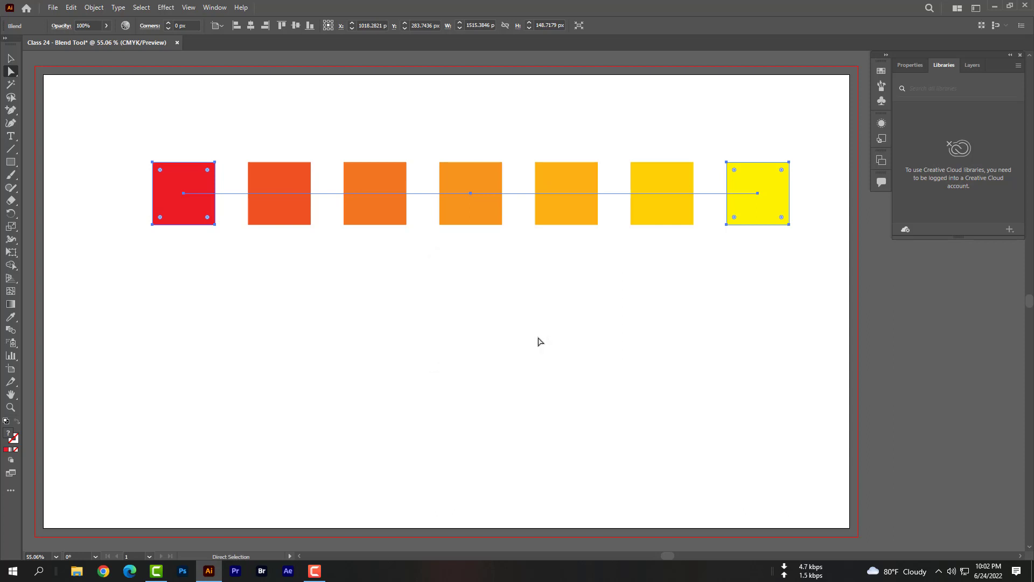
pyautogui.moveTo(471, 197); pyautogui.dragTo(471, 218)
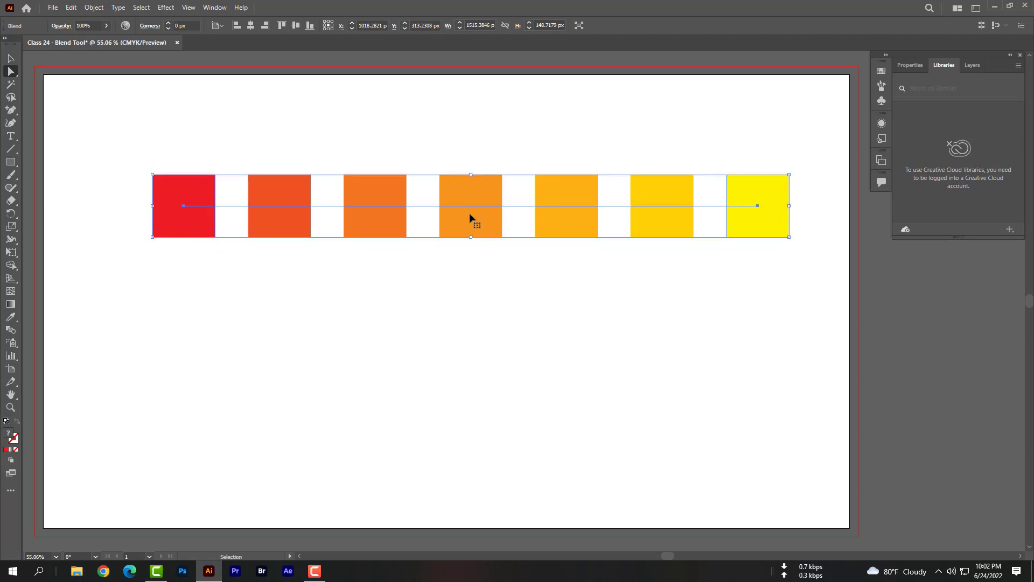
pyautogui.press('ctrl')
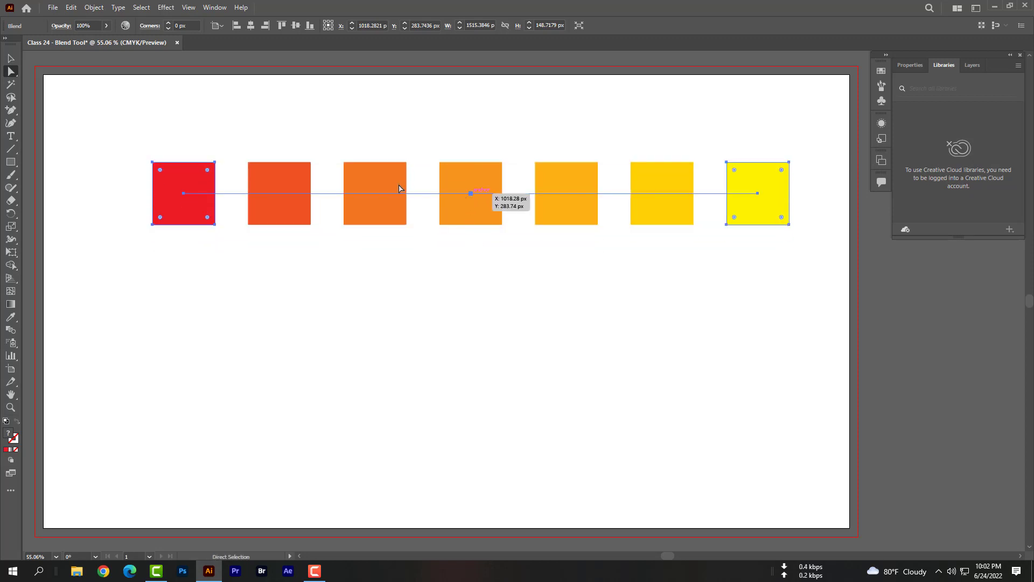
pyautogui.moveTo(478, 194); pyautogui.dragTo(471, 192)
pyautogui.click(476, 267)
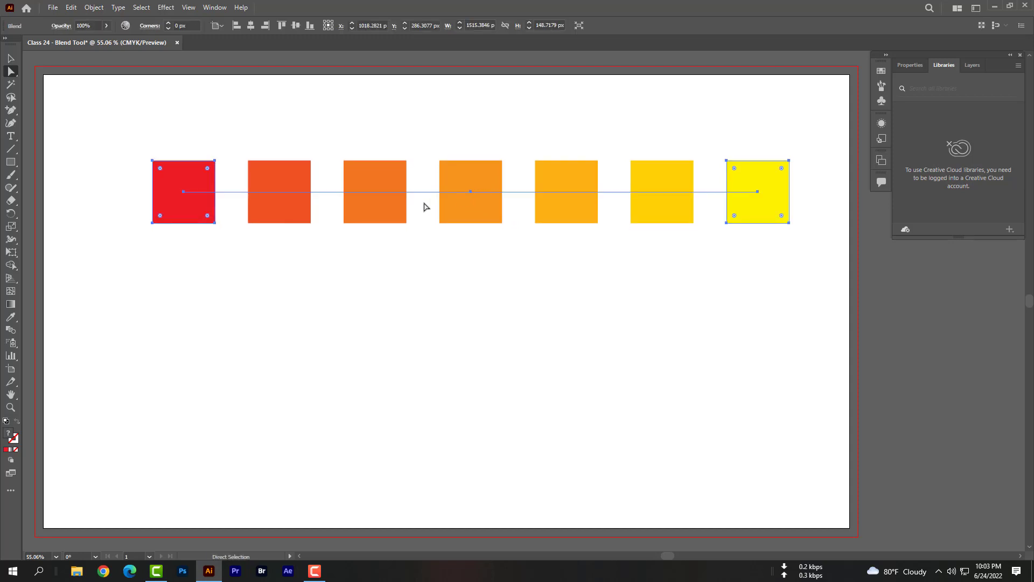
pyautogui.click(426, 206)
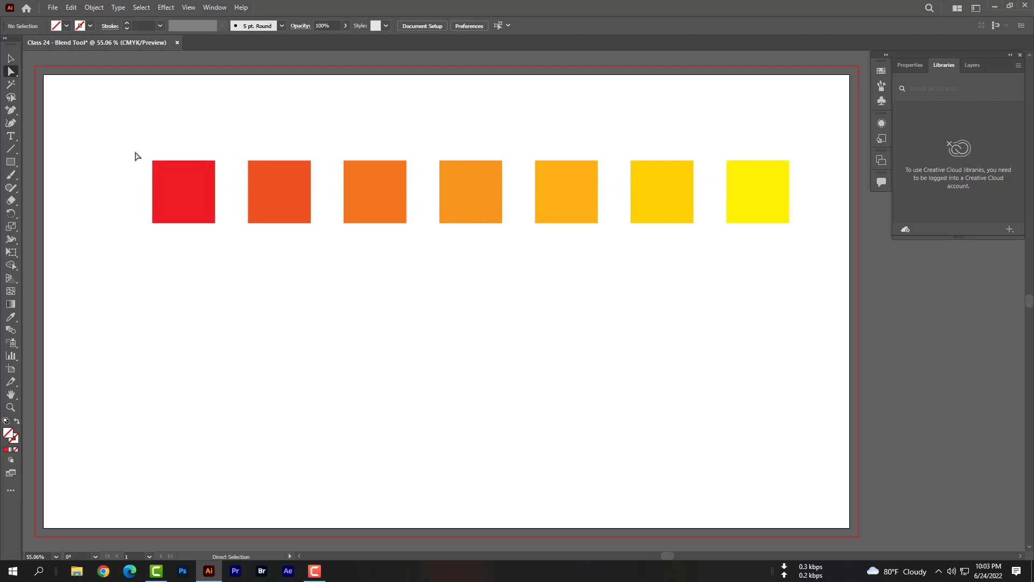
pyautogui.moveTo(134, 152); pyautogui.dragTo(807, 240)
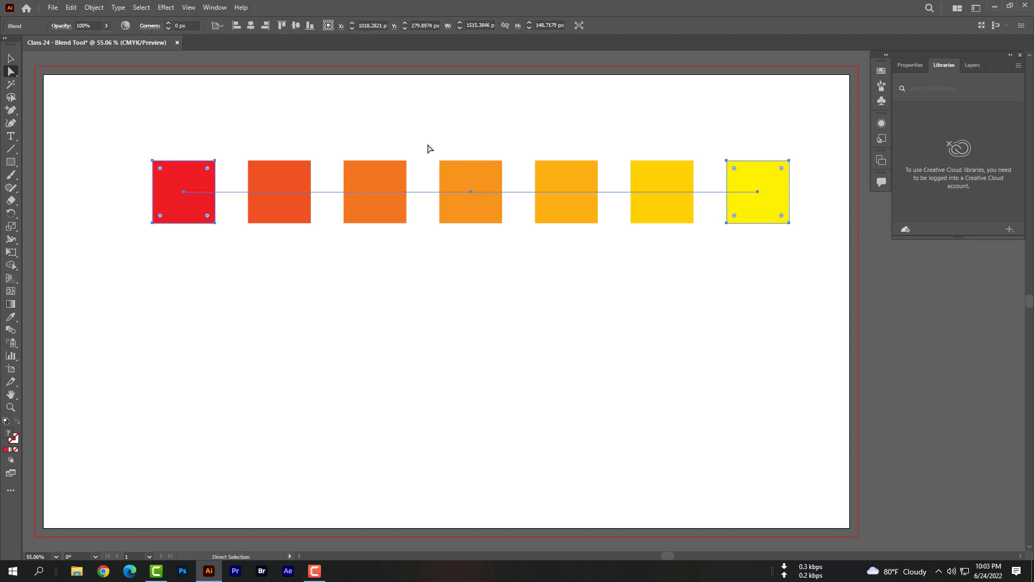
pyautogui.click(93, 7)
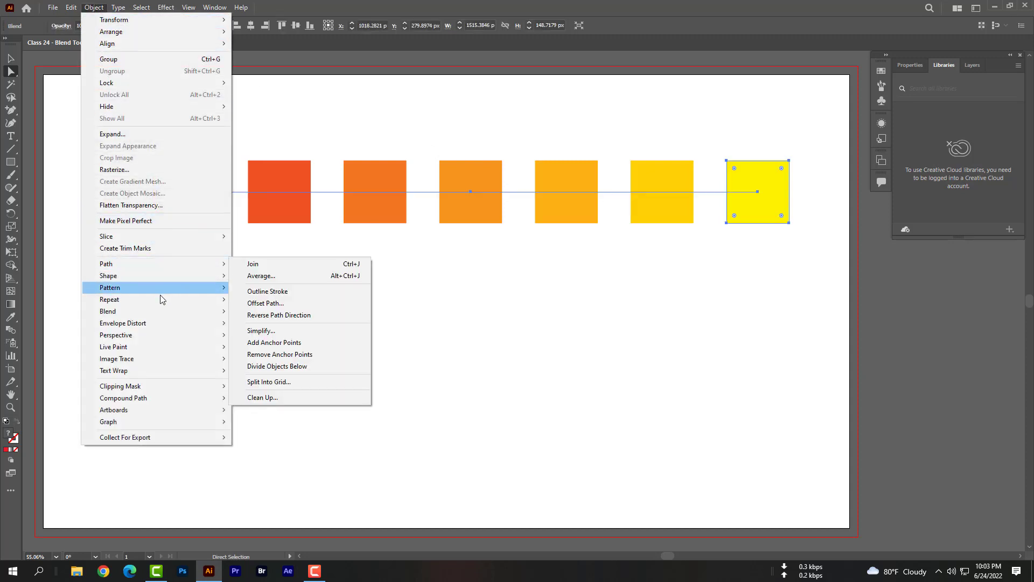
pyautogui.moveTo(160, 310)
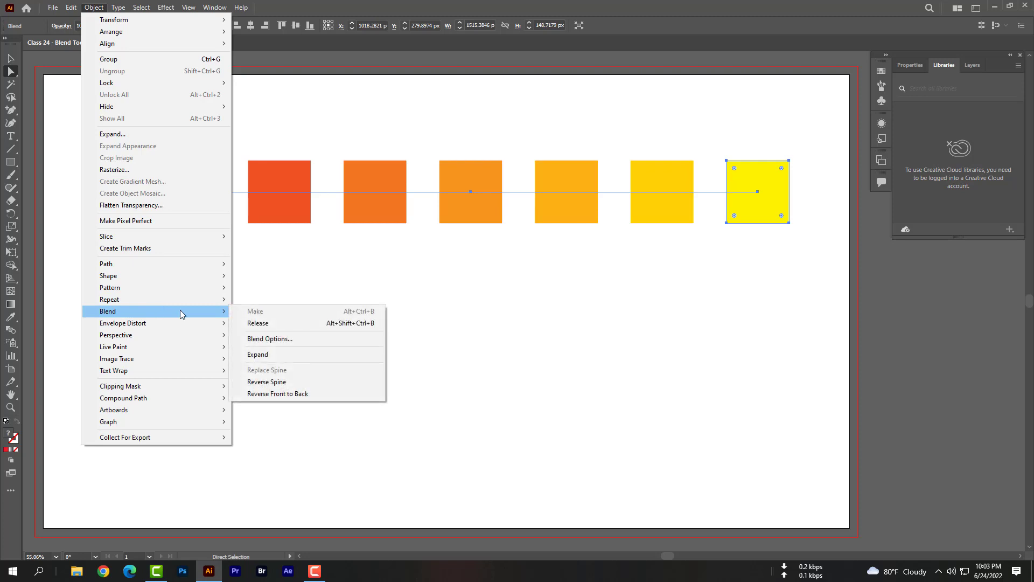
pyautogui.click(273, 356)
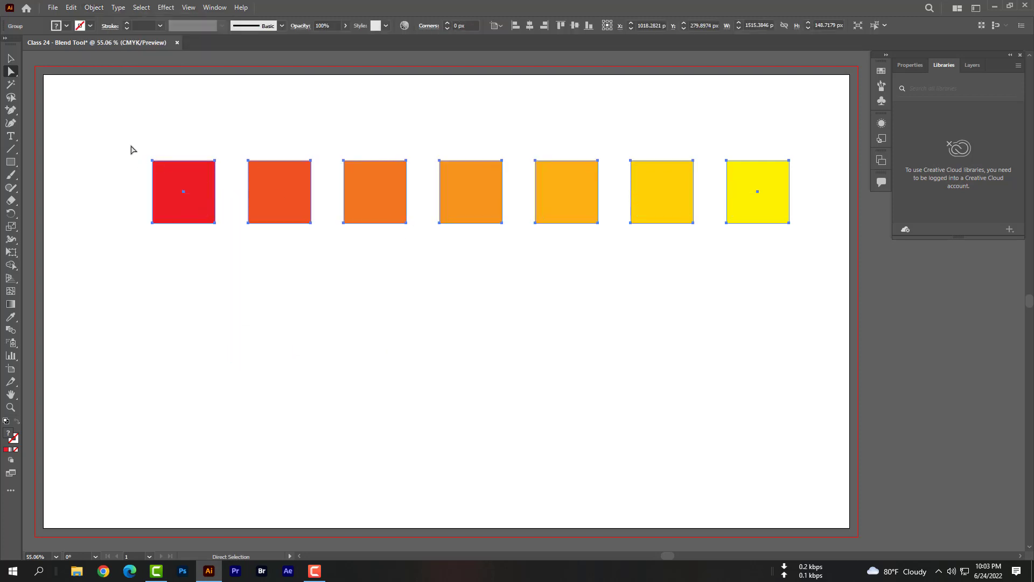
pyautogui.moveTo(131, 146); pyautogui.dragTo(806, 241)
pyautogui.moveTo(456, 193); pyautogui.dragTo(431, 333)
pyautogui.moveTo(386, 219); pyautogui.dragTo(615, 365)
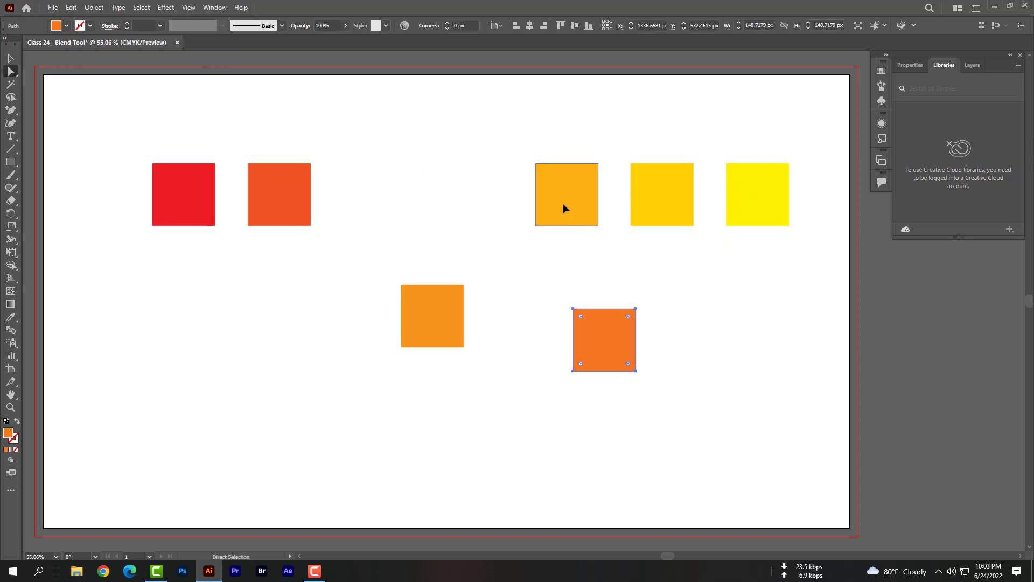
pyautogui.moveTo(564, 203); pyautogui.dragTo(259, 333)
pyautogui.moveTo(312, 208); pyautogui.dragTo(629, 157)
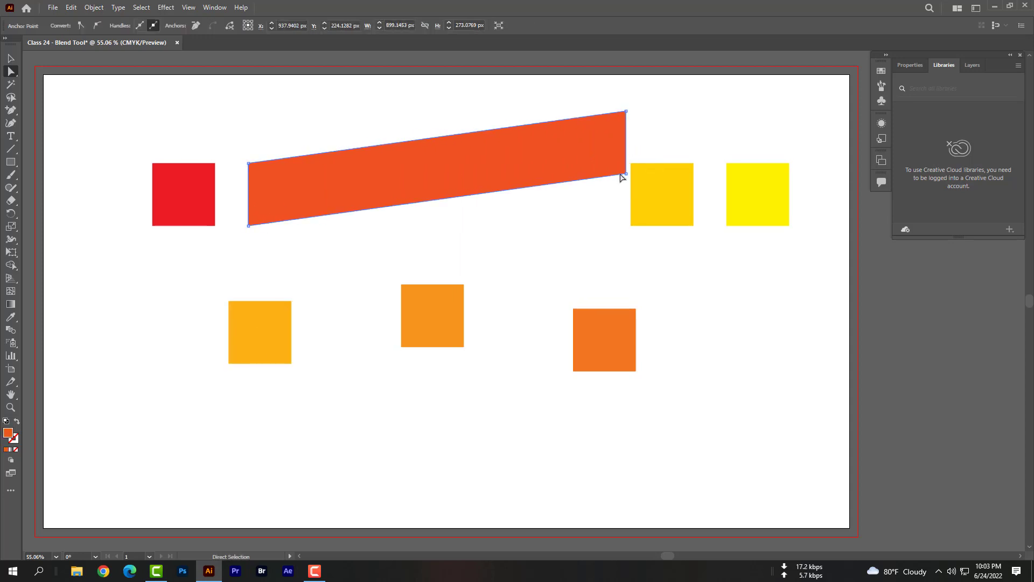
pyautogui.press('ctrl')
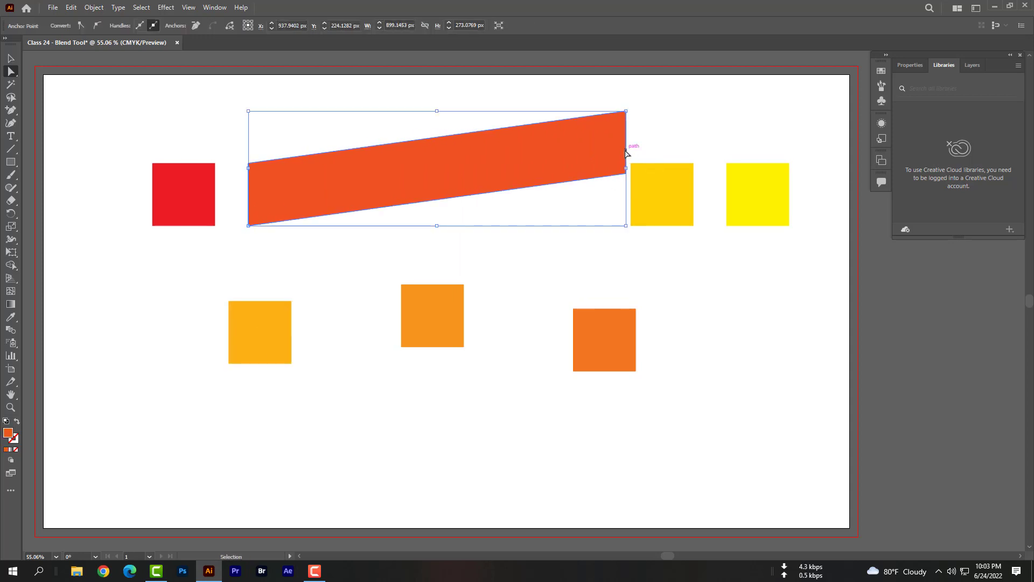
pyautogui.hotkey('ctrl', 'z')
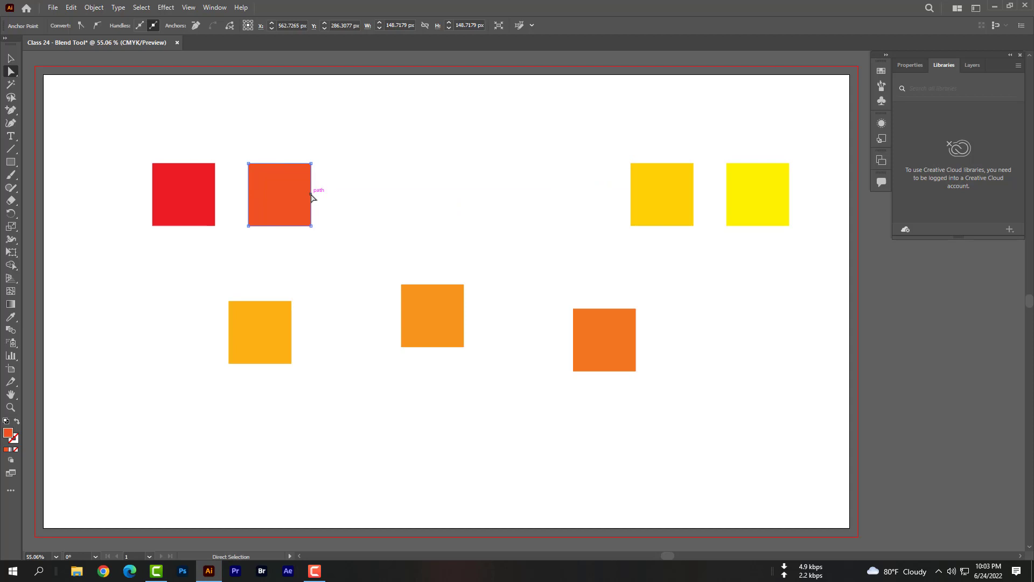
pyautogui.moveTo(313, 197); pyautogui.dragTo(464, 156)
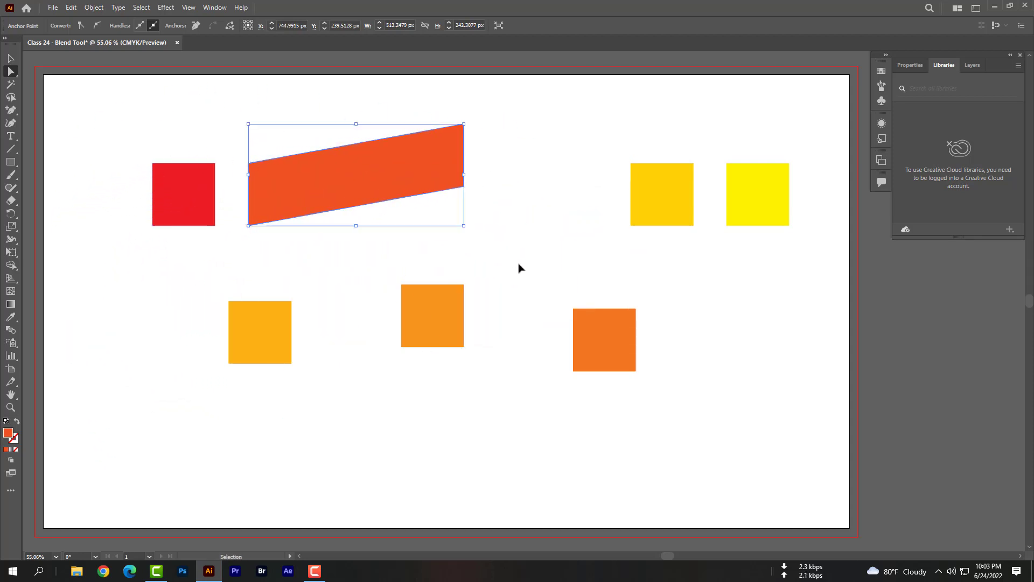
pyautogui.hotkey('ctrl', 'z')
pyautogui.hotkey('ctrl', 'z')
pyautogui.hotkey('ctrl', 'z')
pyautogui.hotkey('ctrl', 'z')
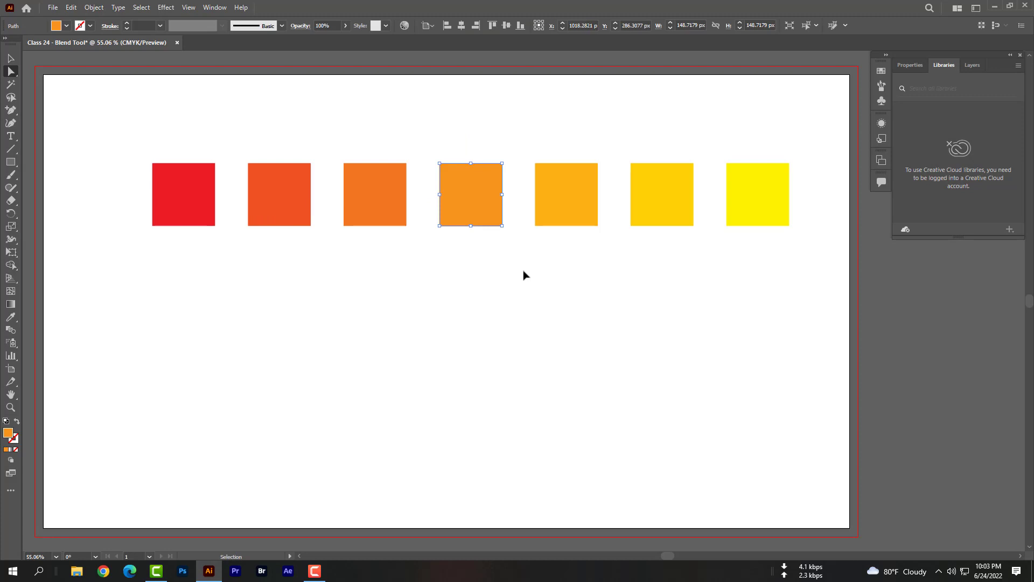
pyautogui.hotkey('ctrl', 'z')
pyautogui.hotkey('ctrl', 'z')
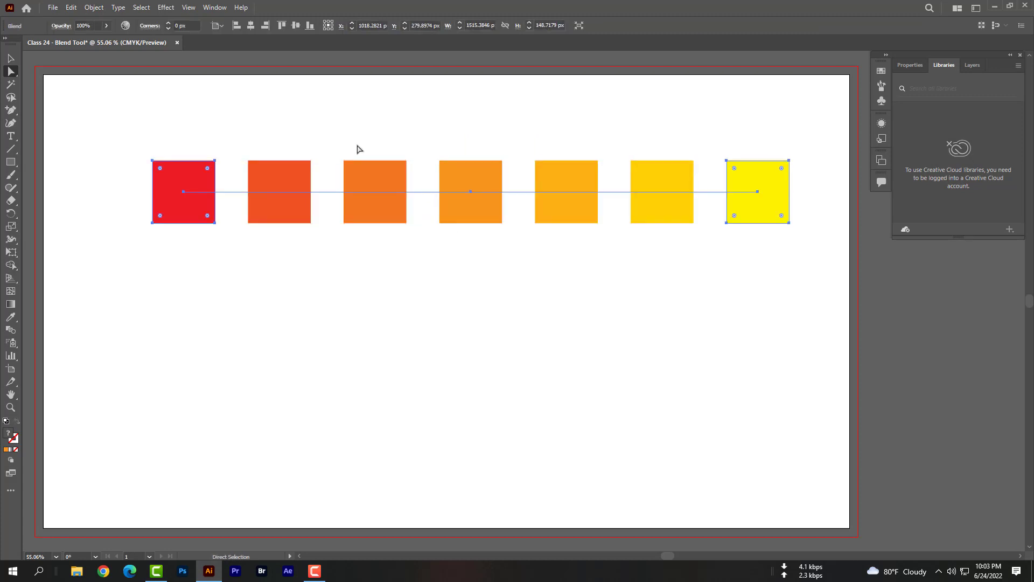
pyautogui.press('Down')
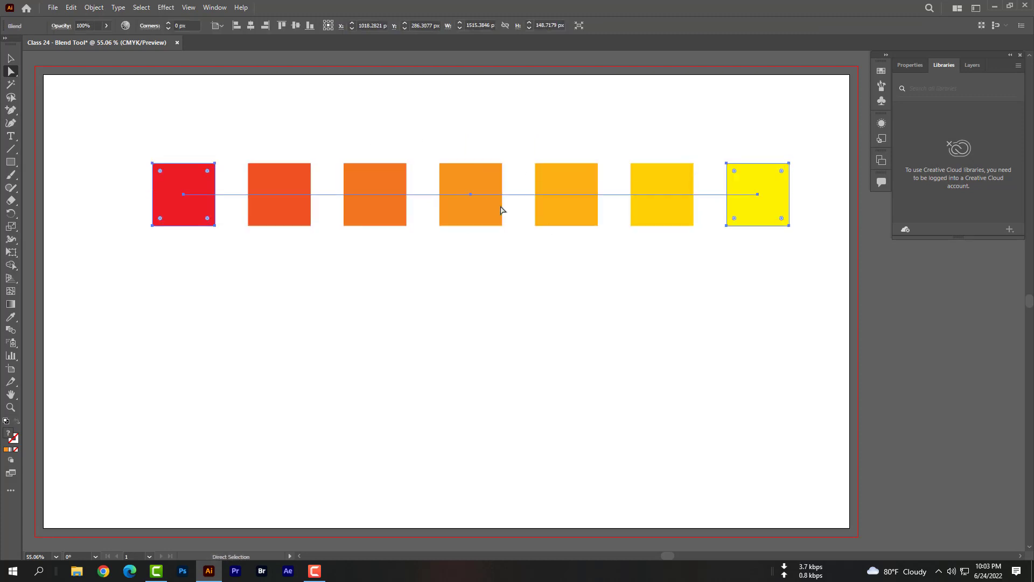
# - Reopen Blend Options for the blend, choose Align to Path, and preview 100 specified steps
pyautogui.moveTo(139, 115); pyautogui.dragTo(812, 269)
pyautogui.doubleClick(11, 331)
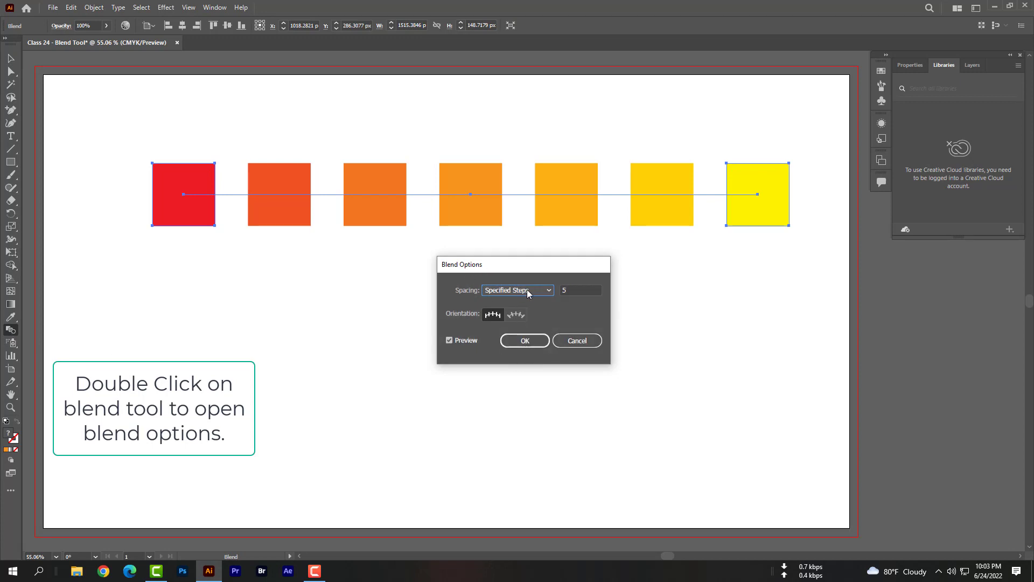
pyautogui.click(517, 318)
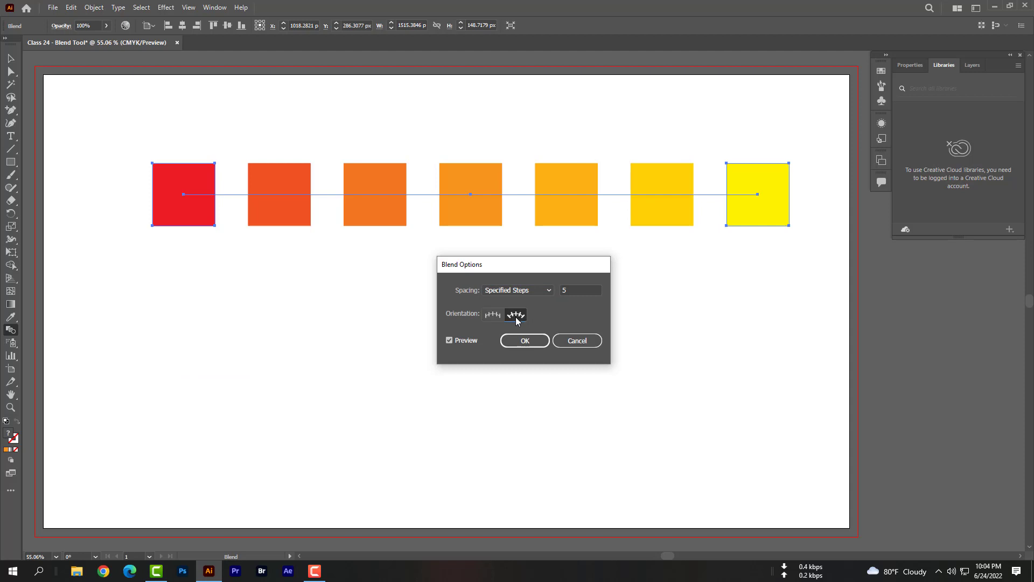
pyautogui.click(593, 290)
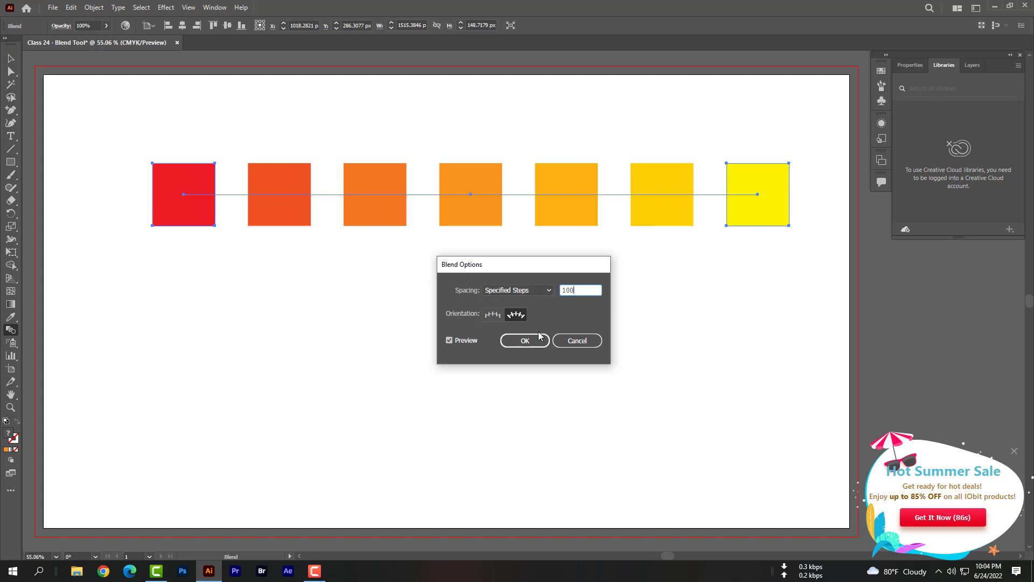
pyautogui.click(463, 341)
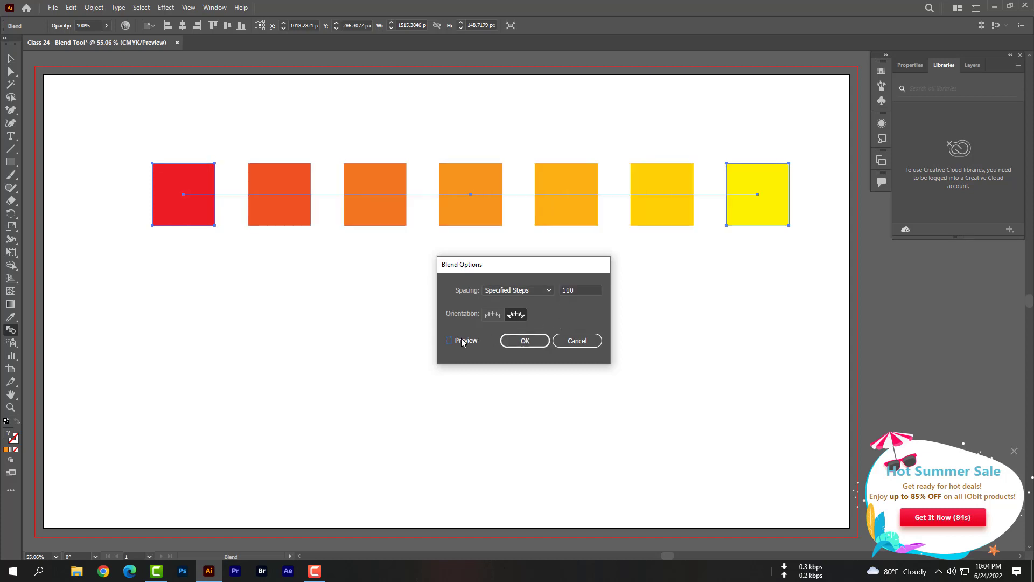
pyautogui.click(462, 341)
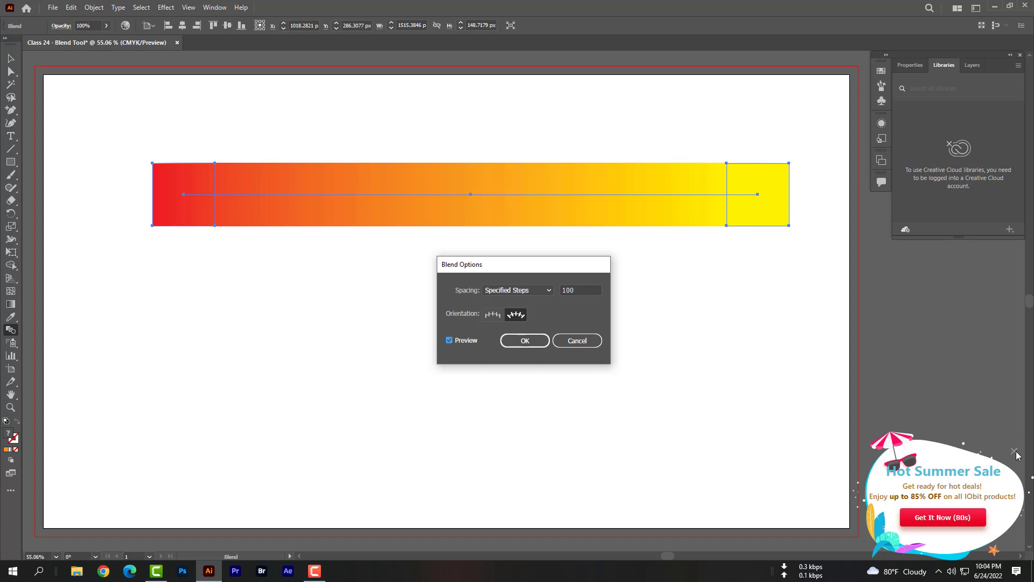
pyautogui.click(940, 572)
pyautogui.click(514, 317)
pyautogui.click(449, 340)
pyautogui.click(449, 340)
# - Preview the blend at 1000 specified steps, then set it back to 5
pyautogui.doubleClick(585, 289)
pyautogui.write('2')
pyautogui.press('BackSpace')
pyautogui.write('1000')
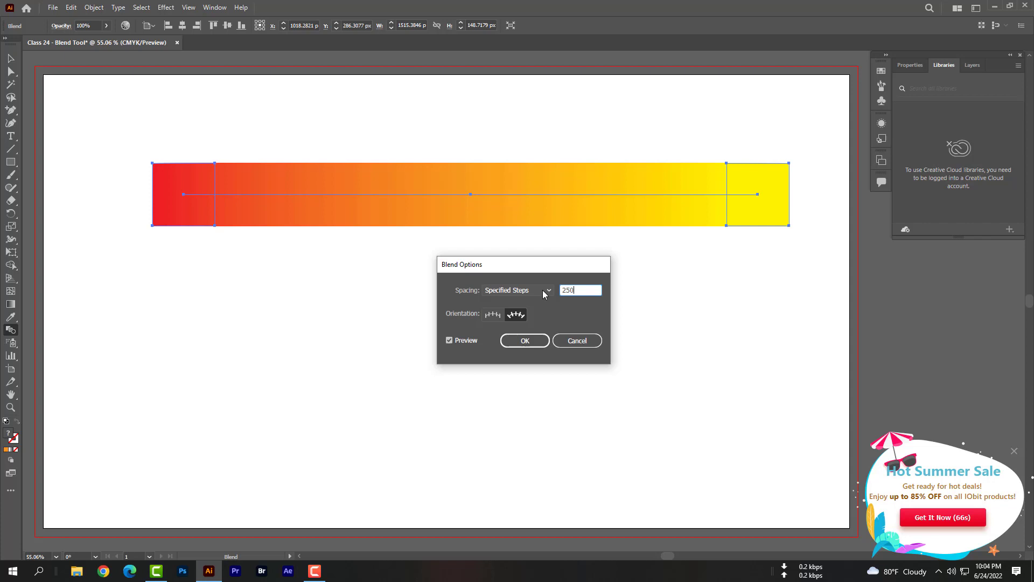
pyautogui.click(467, 340)
pyautogui.click(466, 340)
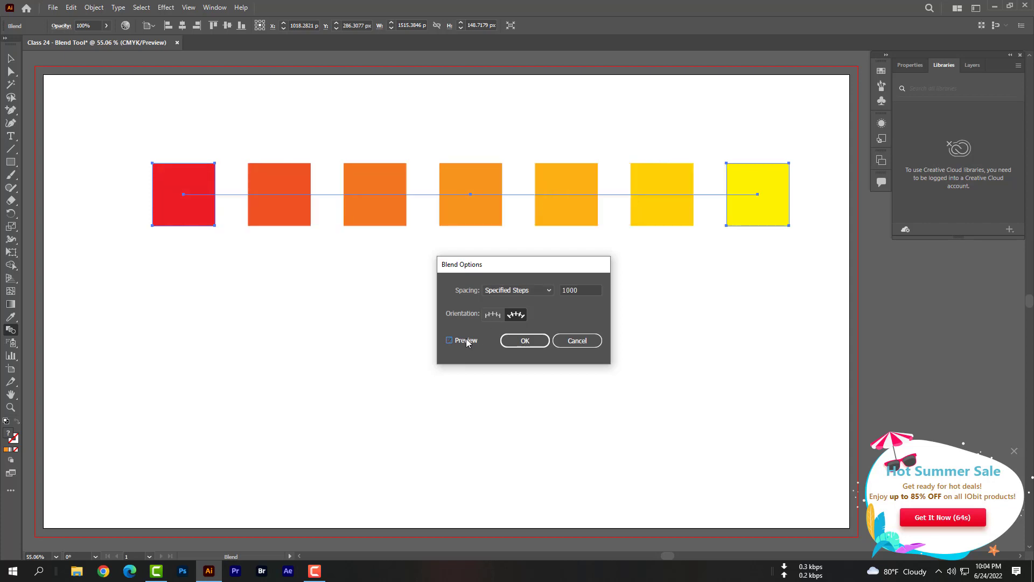
pyautogui.doubleClick(591, 289)
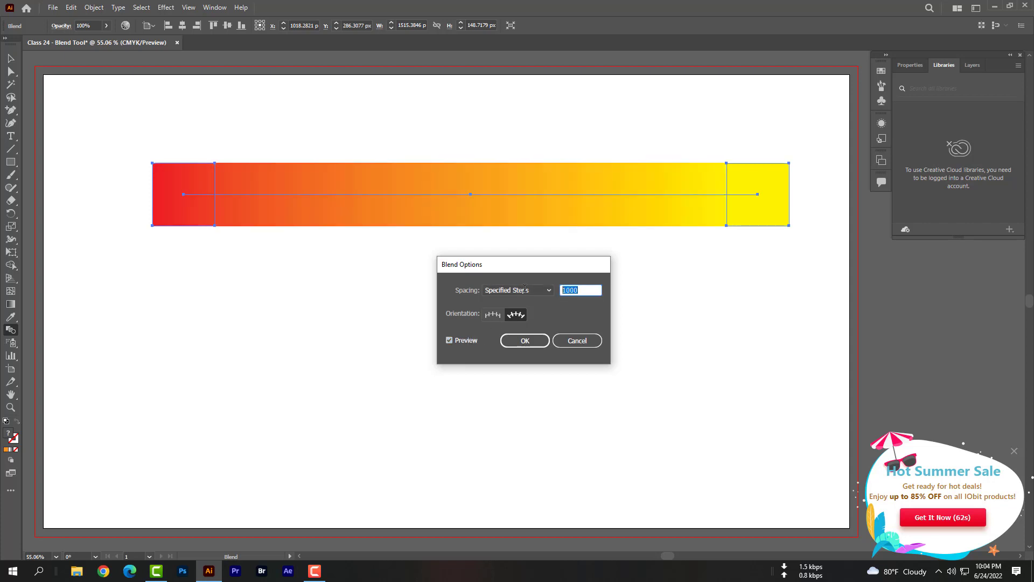
pyautogui.write('5')
pyautogui.click(459, 338)
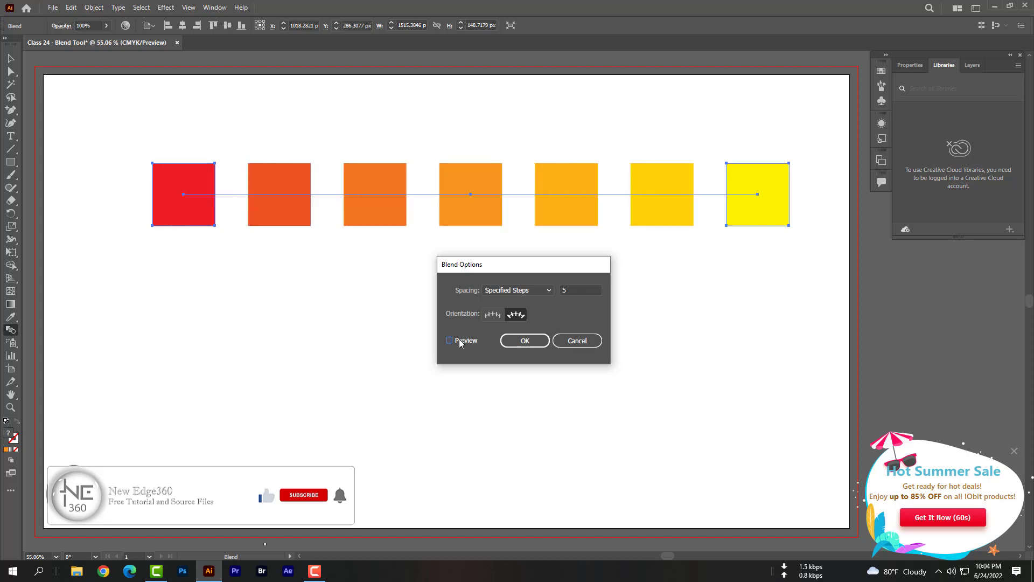
pyautogui.click(459, 338)
# - Change the blend spacing to Specified Distance of 100 px and preview it
pyautogui.click(535, 292)
pyautogui.click(536, 326)
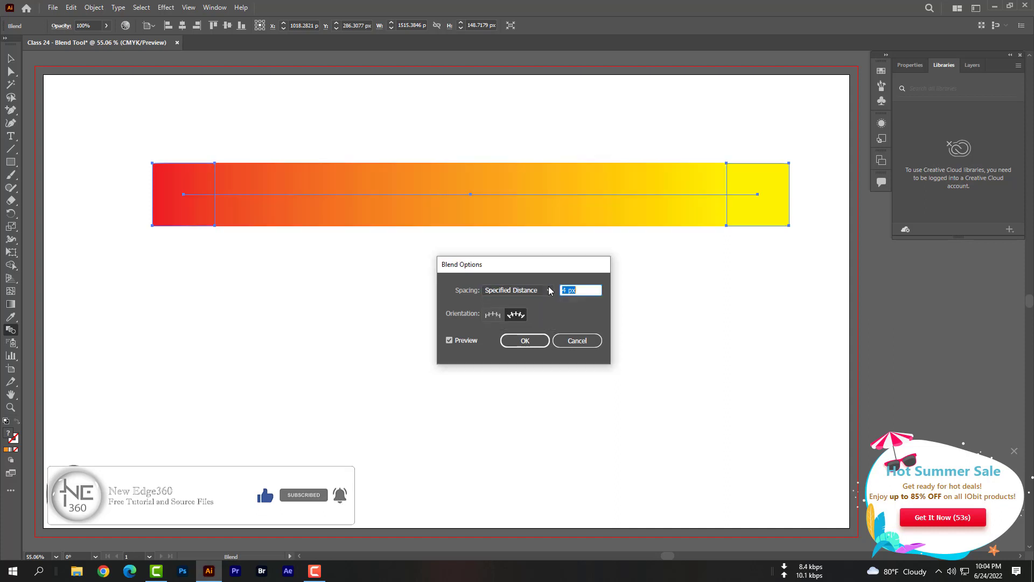
pyautogui.write('100')
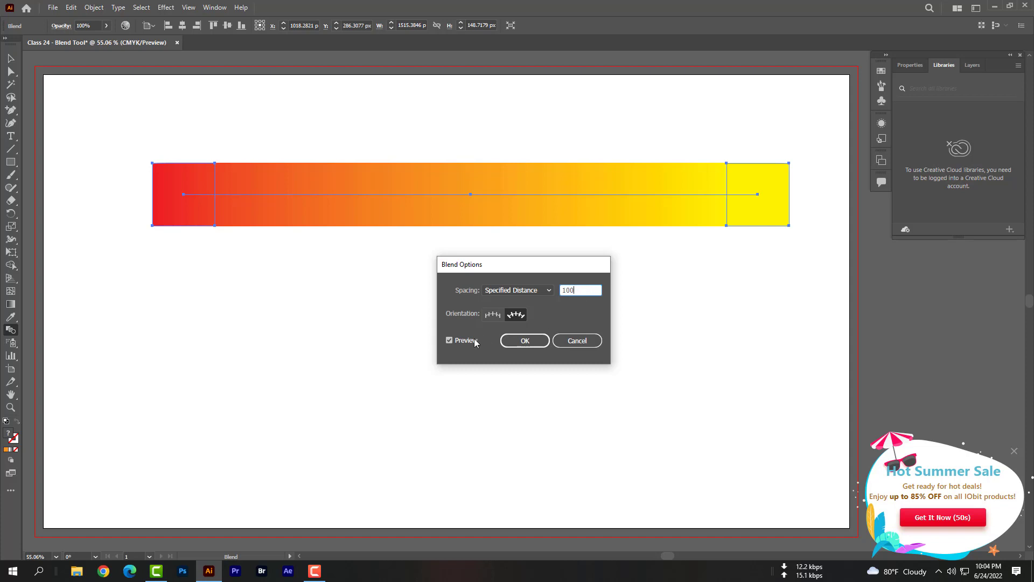
pyautogui.click(465, 339)
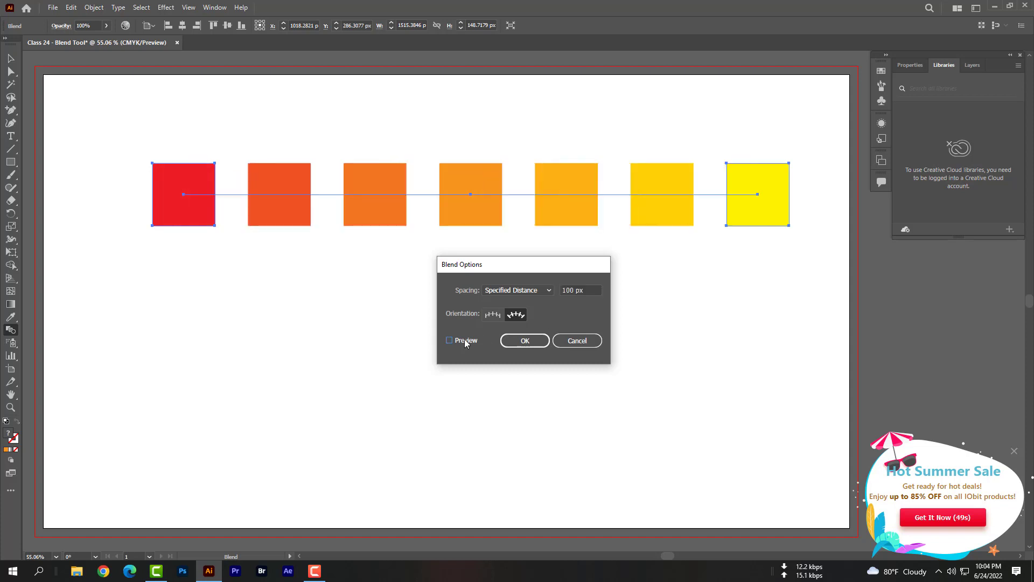
pyautogui.click(464, 340)
pyautogui.moveTo(594, 288); pyautogui.dragTo(555, 292)
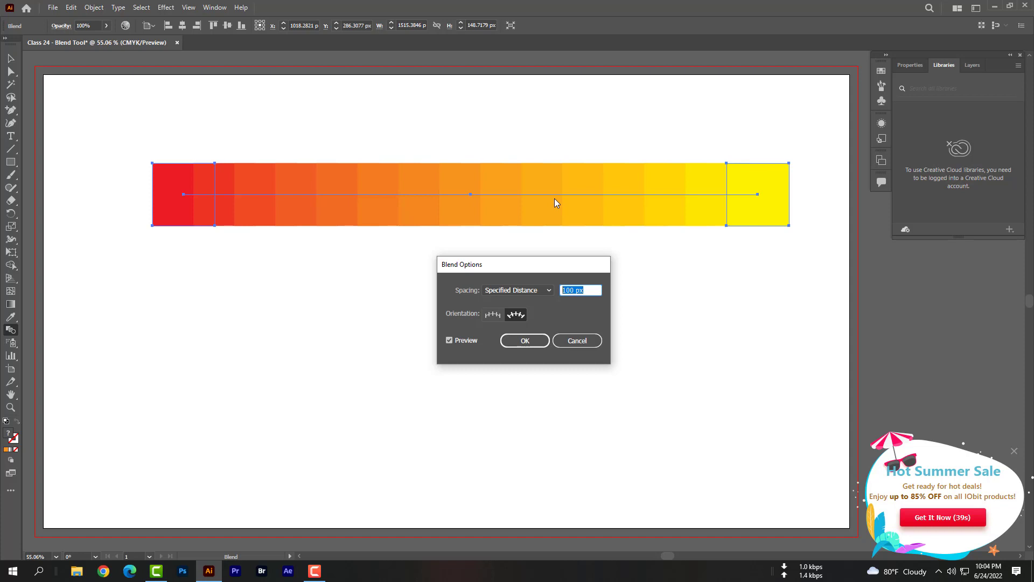
# - Apply the distance spacing, then select the red-to-yellow blend and delete it
pyautogui.press('Return')
pyautogui.press('v')
pyautogui.click(415, 507)
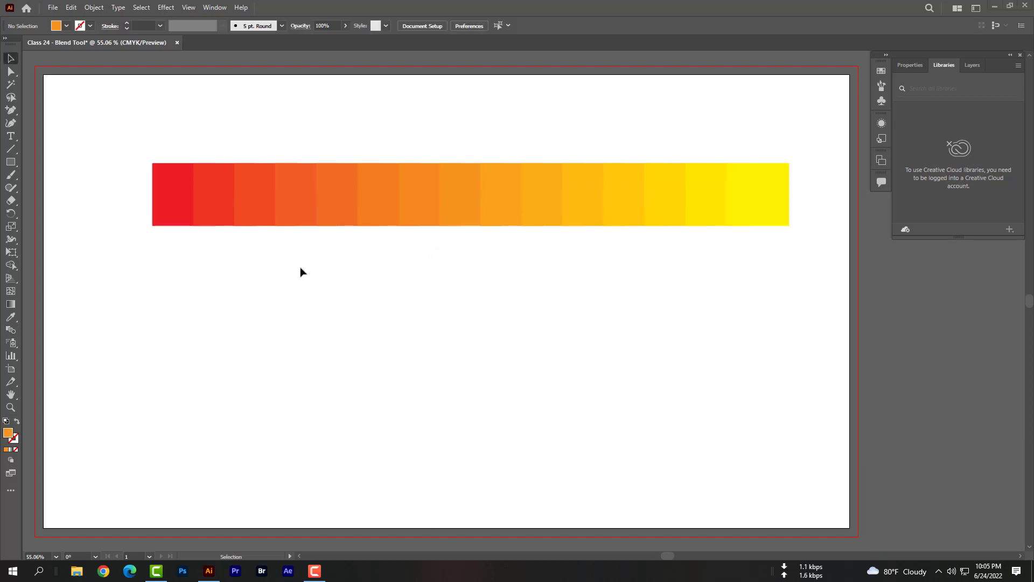
pyautogui.moveTo(144, 157); pyautogui.dragTo(807, 253)
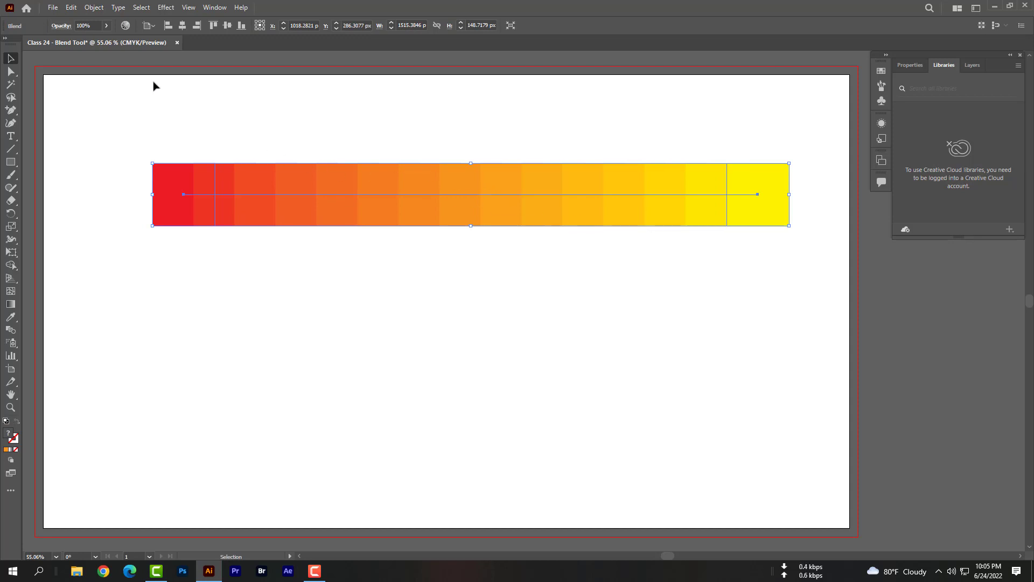
pyautogui.press('Delete')
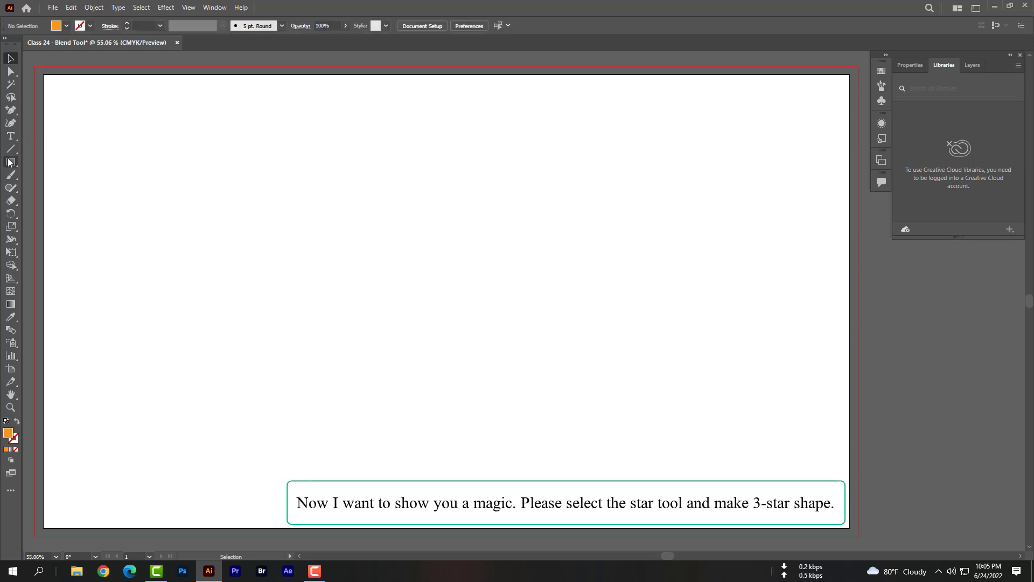
# - Draw a small yellow star near the top left with the Star Tool
pyautogui.moveTo(8, 162); pyautogui.dragTo(55, 215)
pyautogui.moveTo(136, 159); pyautogui.dragTo(155, 178)
pyautogui.click(67, 26)
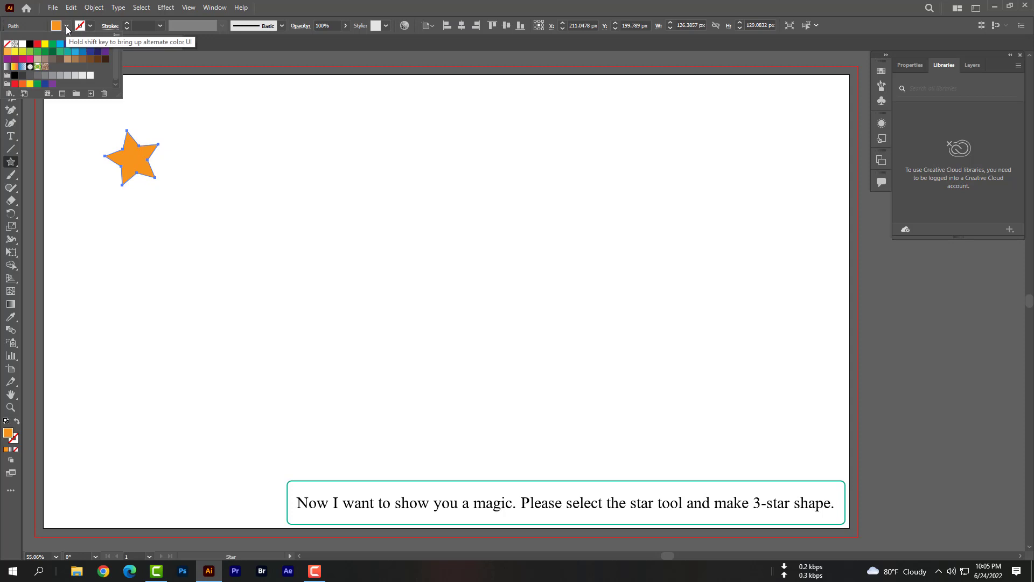
pyautogui.click(51, 44)
pyautogui.click(67, 25)
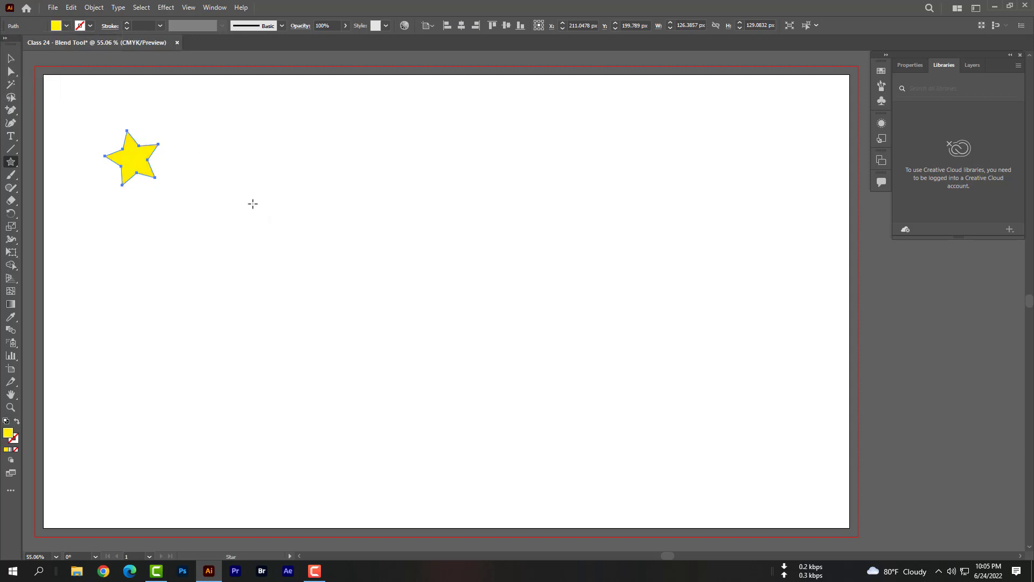
# - Draw a larger green star in the middle of the page
pyautogui.moveTo(251, 206); pyautogui.dragTo(282, 241)
pyautogui.hotkey('ctrl', 'z')
pyautogui.moveTo(358, 255); pyautogui.dragTo(411, 304)
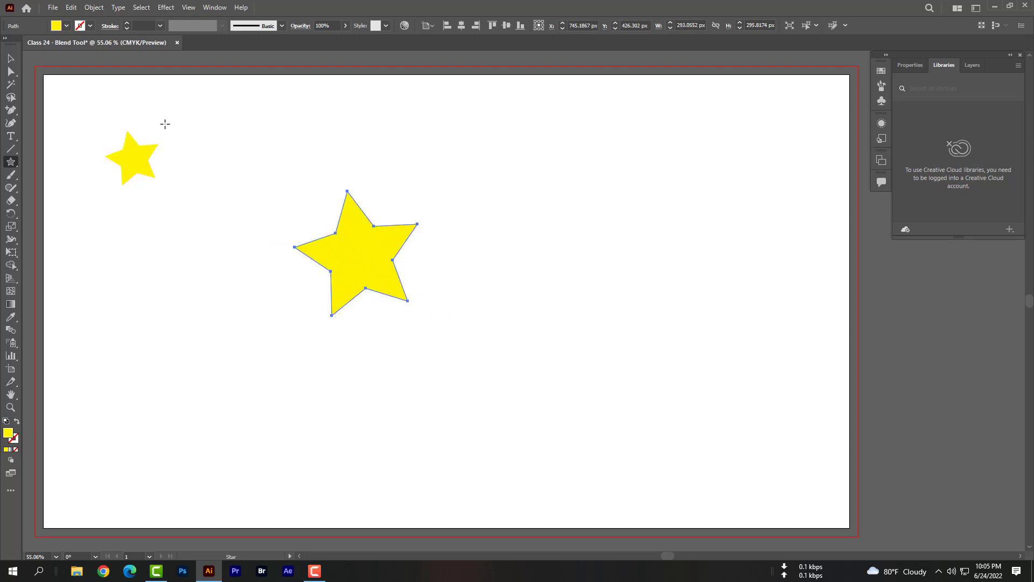
pyautogui.click(68, 26)
pyautogui.click(52, 44)
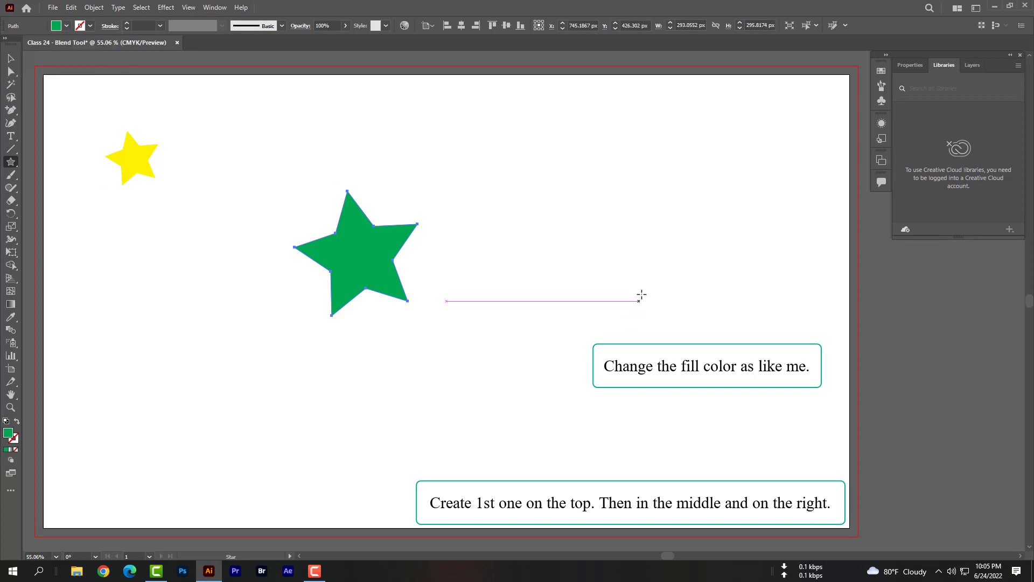
# - Draw a large magenta star at the upper right
pyautogui.moveTo(680, 186); pyautogui.dragTo(741, 252)
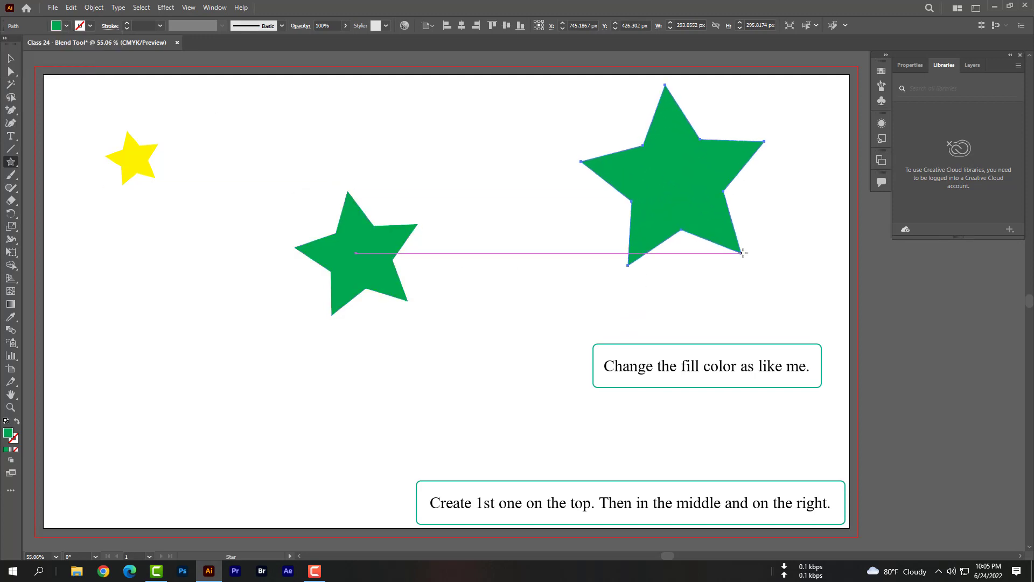
pyautogui.click(66, 25)
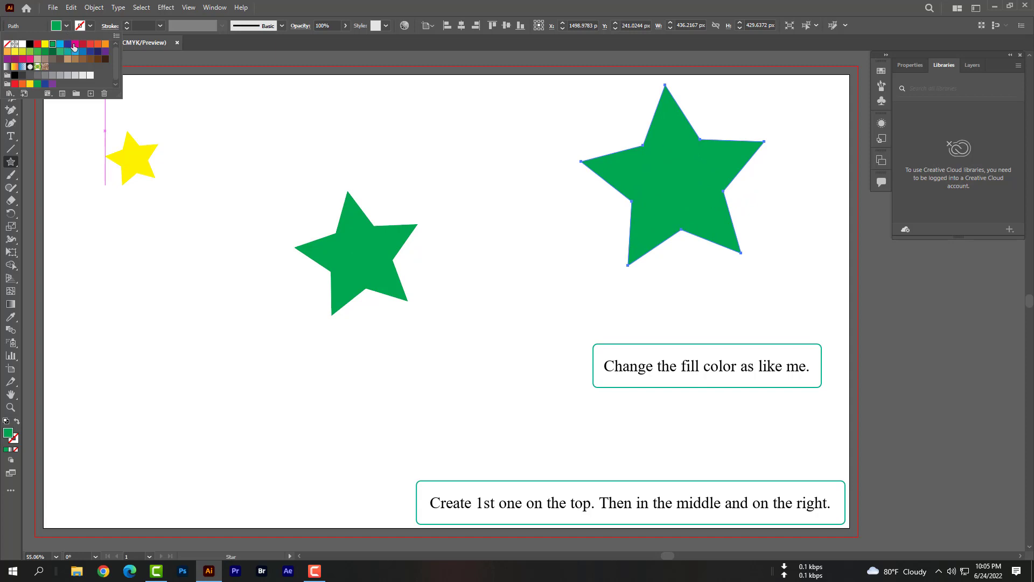
pyautogui.click(75, 45)
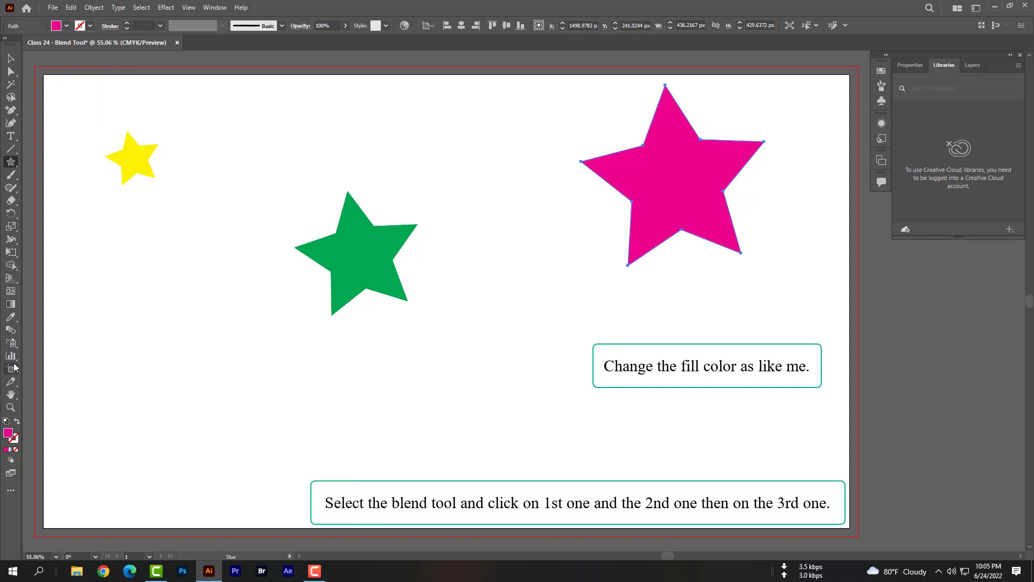
# - Blend the yellow, green and magenta stars in turn, then select the resulting trail
pyautogui.click(11, 331)
pyautogui.click(138, 163)
pyautogui.click(365, 254)
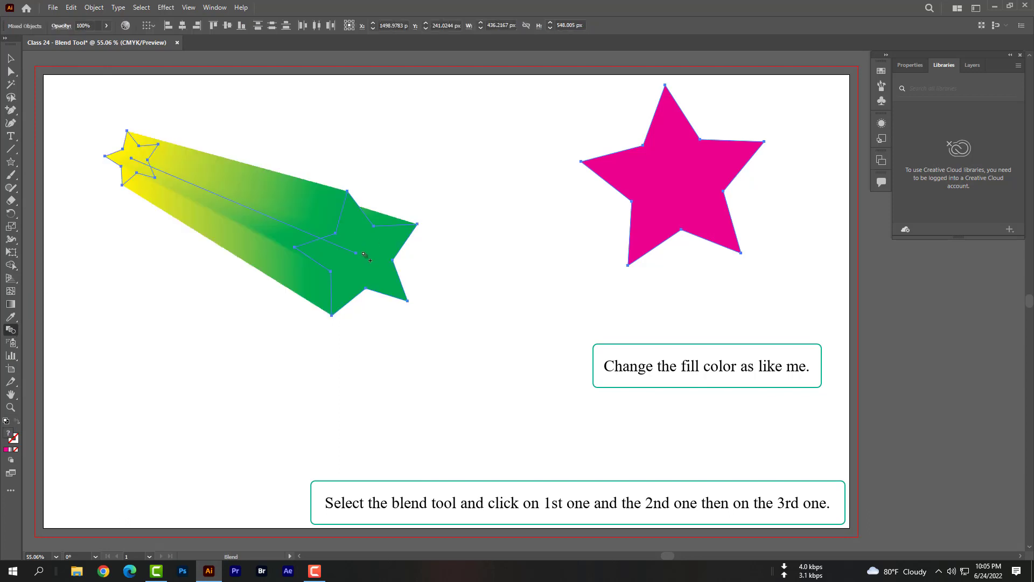
pyautogui.click(669, 192)
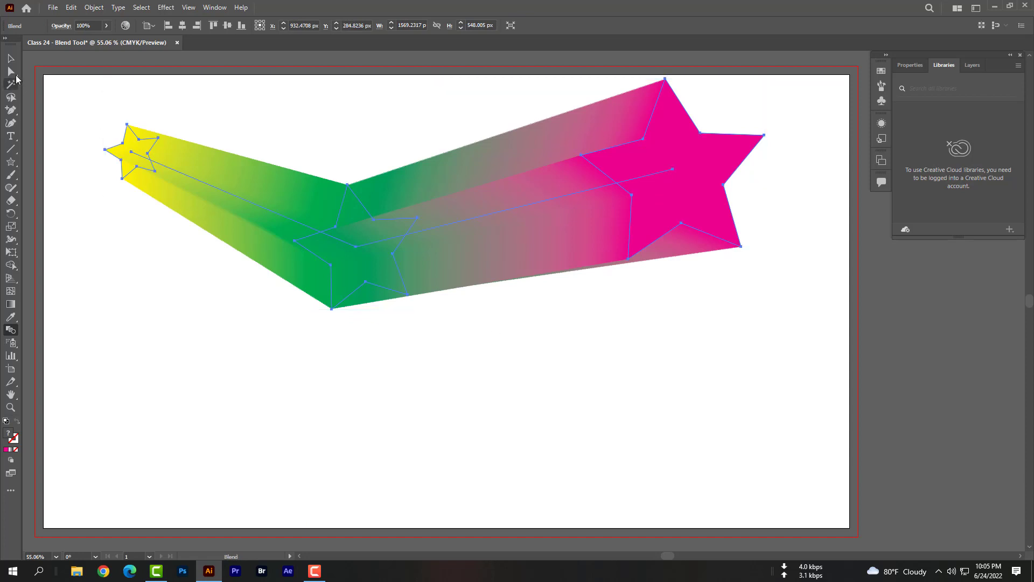
pyautogui.press('v')
pyautogui.click(444, 407)
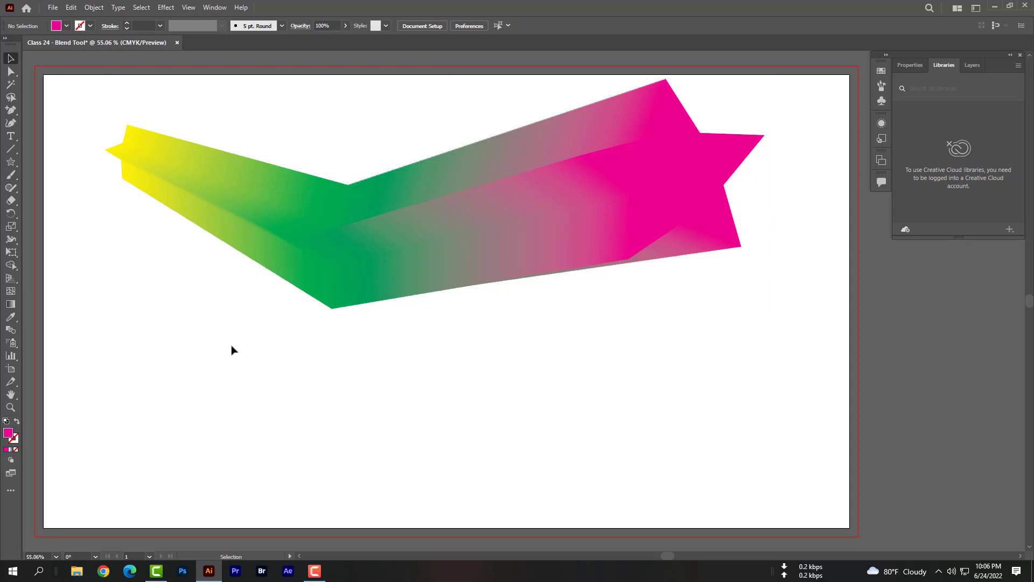
pyautogui.click(364, 269)
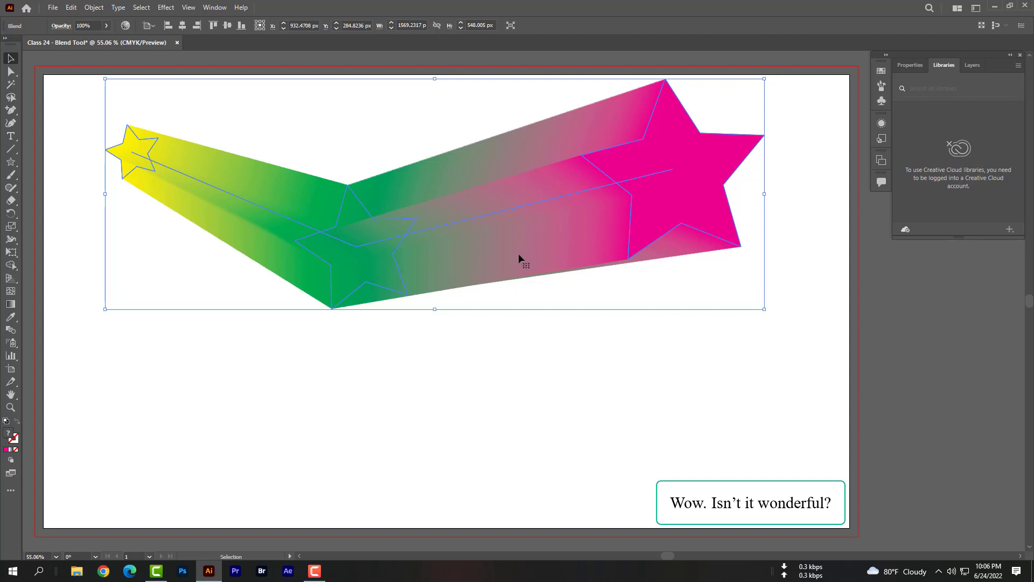
# - Set the star blend's spacing to Specified Steps 5 and confirm
pyautogui.doubleClick(13, 333)
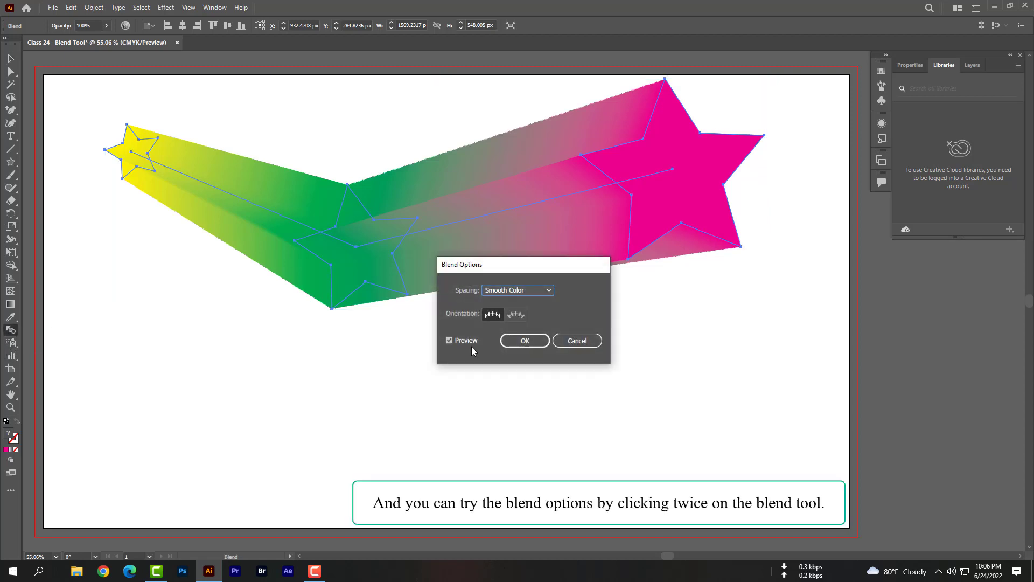
pyautogui.moveTo(552, 261); pyautogui.dragTo(568, 306)
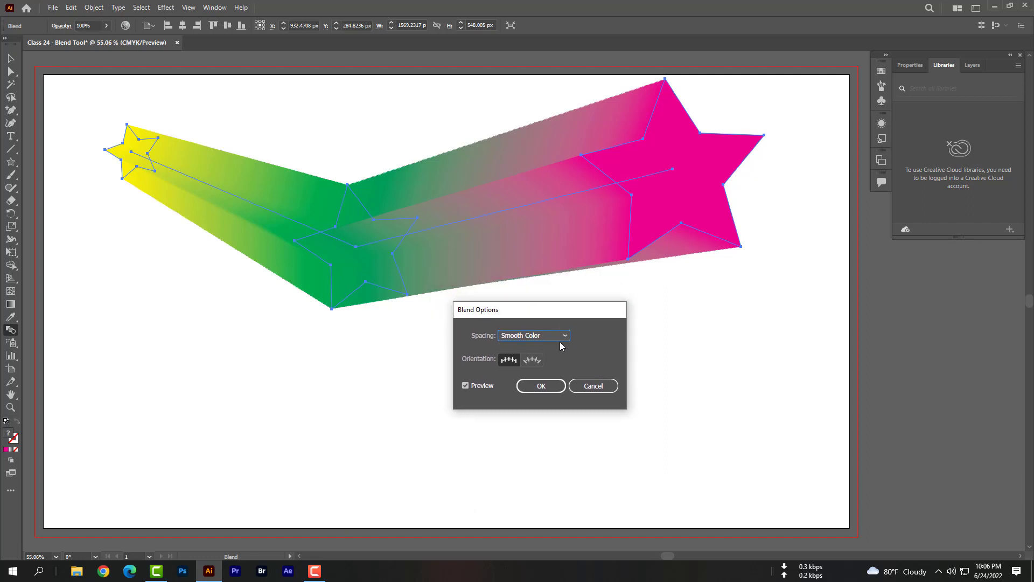
pyautogui.click(560, 339)
pyautogui.click(557, 359)
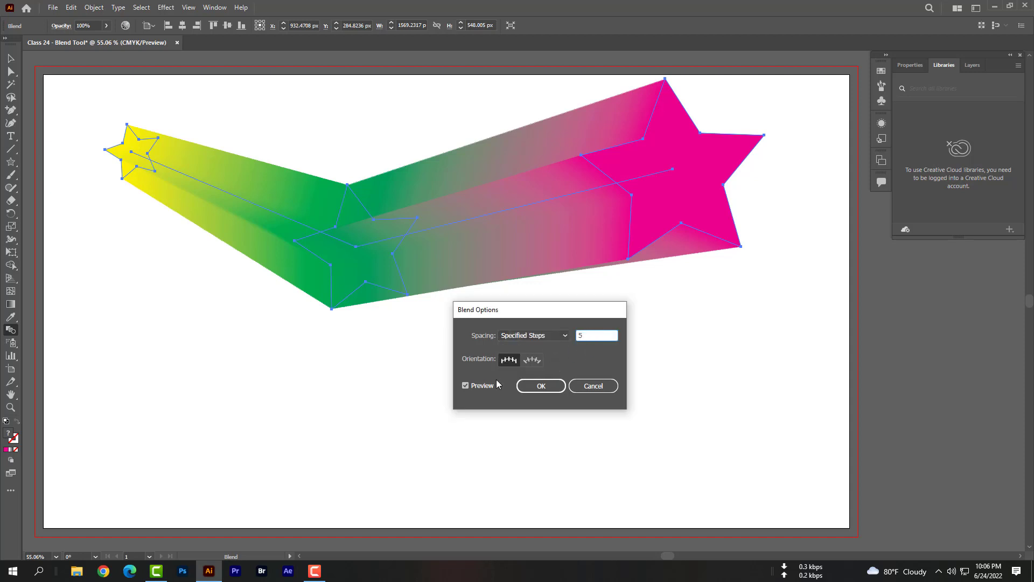
pyautogui.write('5')
pyautogui.press('Tab')
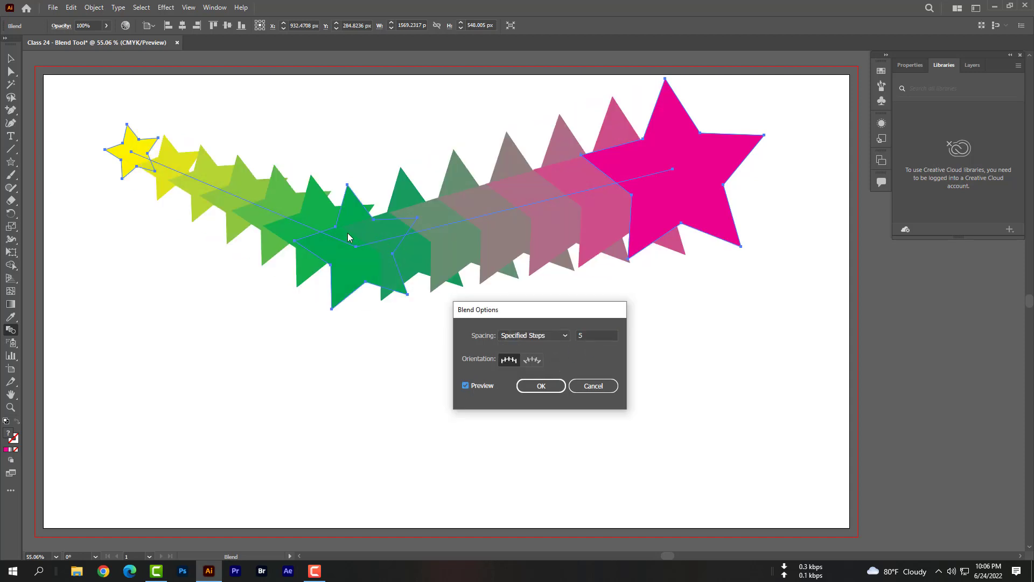
pyautogui.click(541, 386)
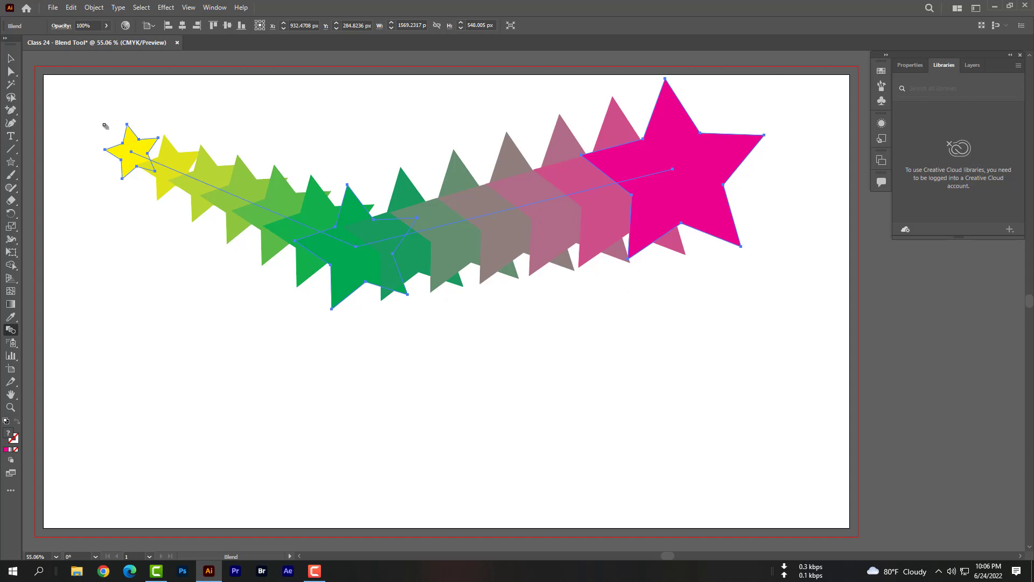
# - Select the whole star blend and expand it into separate star shapes via Object > Blend > Expand
pyautogui.press('v')
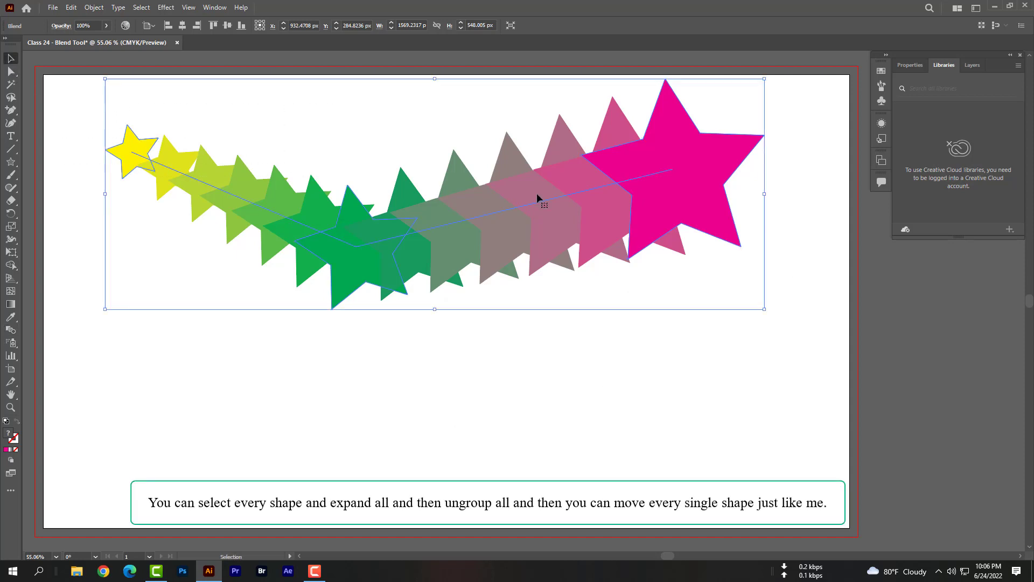
pyautogui.moveTo(808, 311); pyautogui.dragTo(90, 111)
pyautogui.click(89, 8)
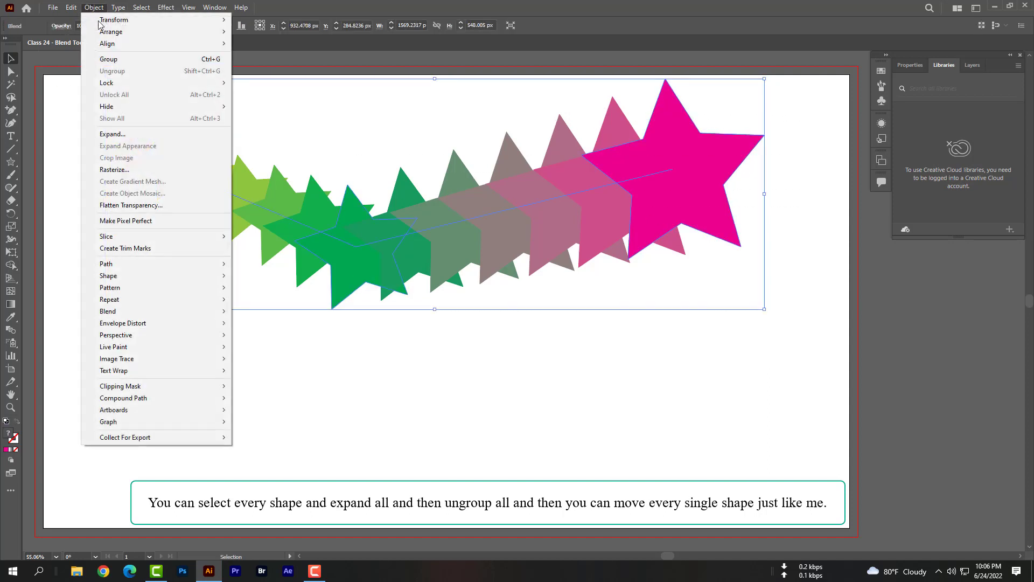
pyautogui.moveTo(136, 315)
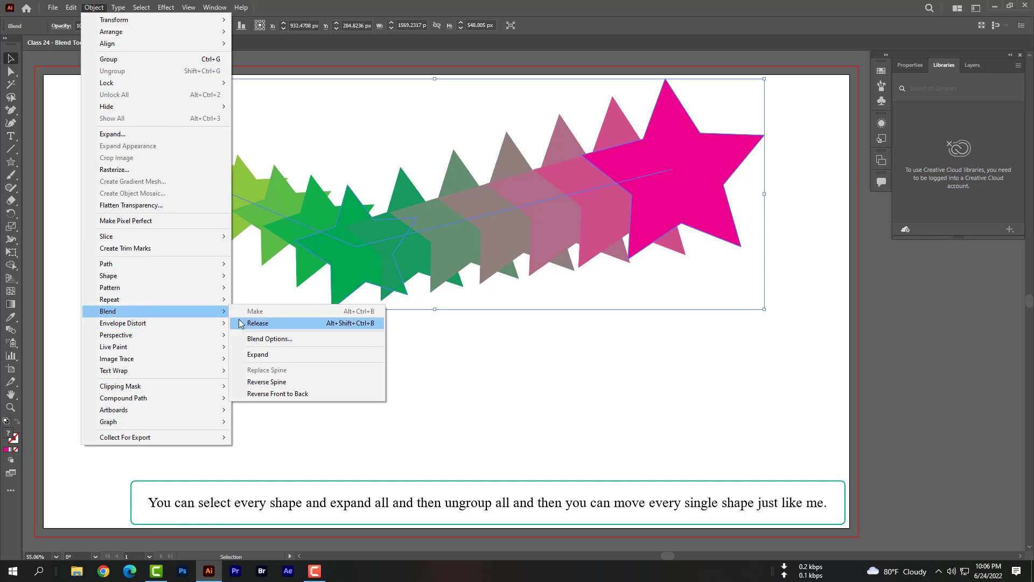
pyautogui.click(286, 355)
# - Move the expanded star group slightly down and to the right
pyautogui.click(423, 367)
pyautogui.click(422, 250)
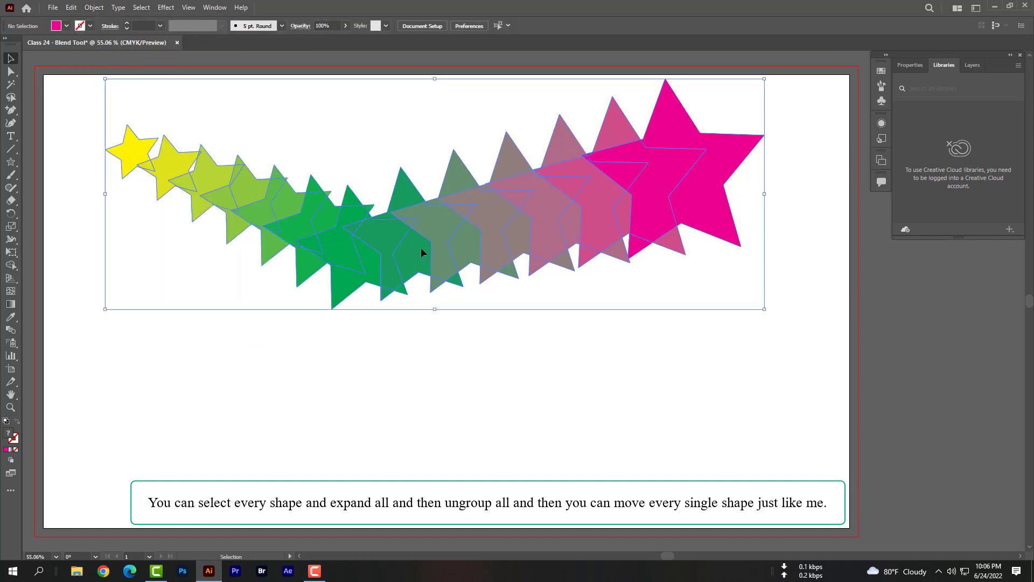
pyautogui.click(164, 354)
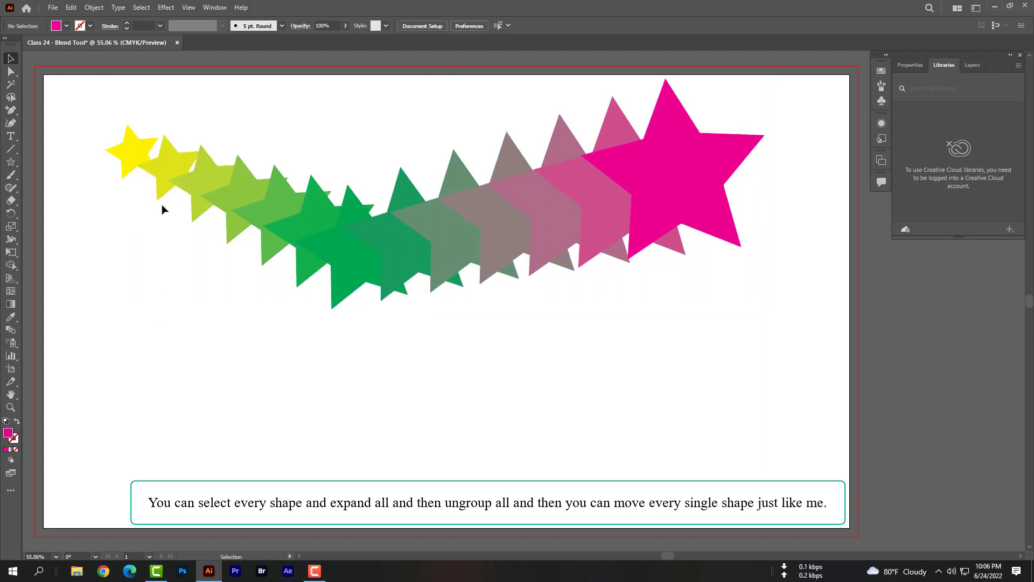
pyautogui.click(128, 161)
pyautogui.moveTo(128, 162); pyautogui.dragTo(160, 175)
pyautogui.moveTo(415, 250); pyautogui.dragTo(414, 257)
# - Ungroup the expanded stars and pull a teal star down below the trail
pyautogui.rightClick(413, 254)
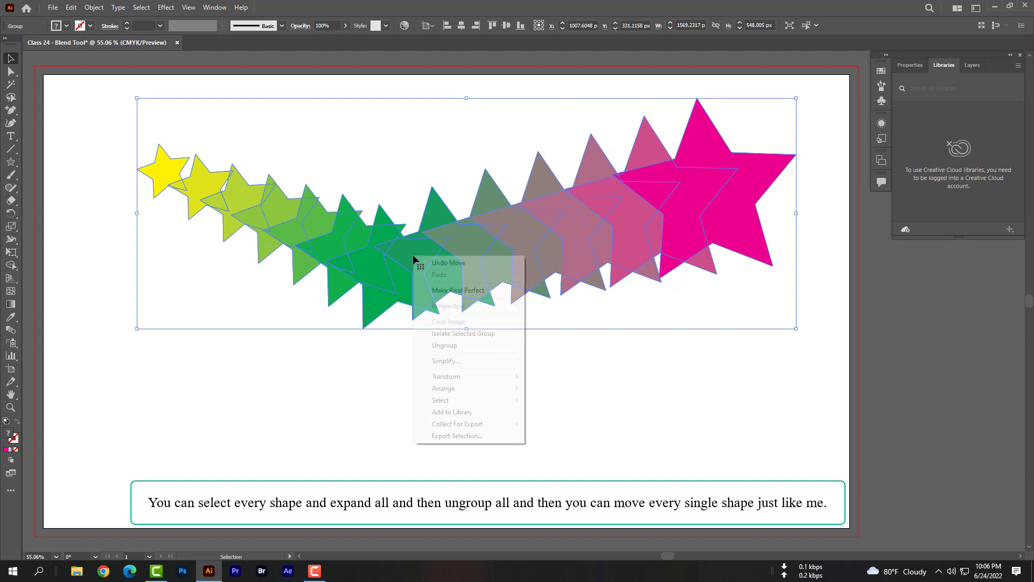
pyautogui.click(459, 348)
pyautogui.click(457, 346)
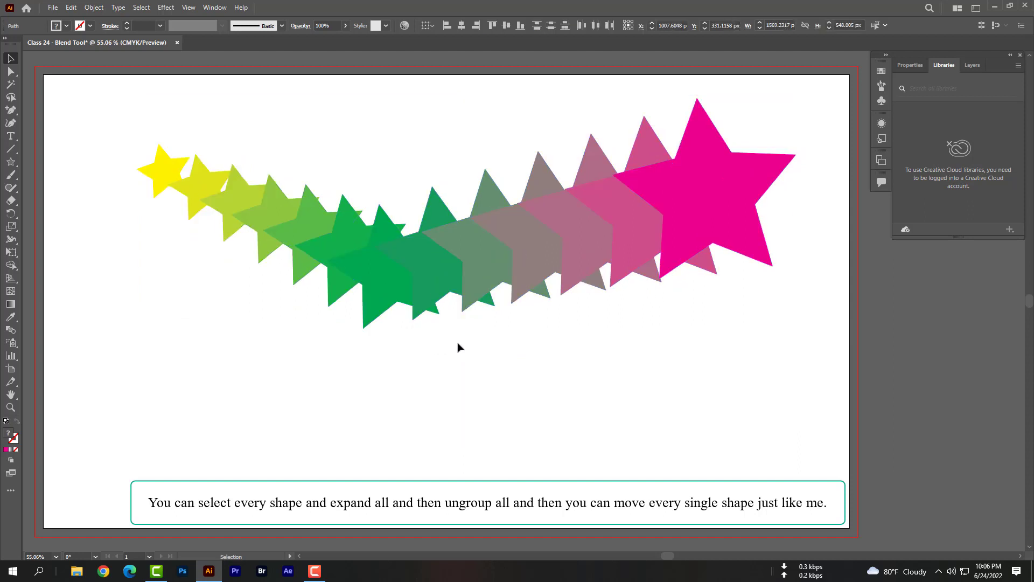
pyautogui.moveTo(418, 260); pyautogui.dragTo(447, 357)
# - Scatter the grey-green star lower right and the mauve star lower left, then marquee-select all stars
pyautogui.click(484, 275)
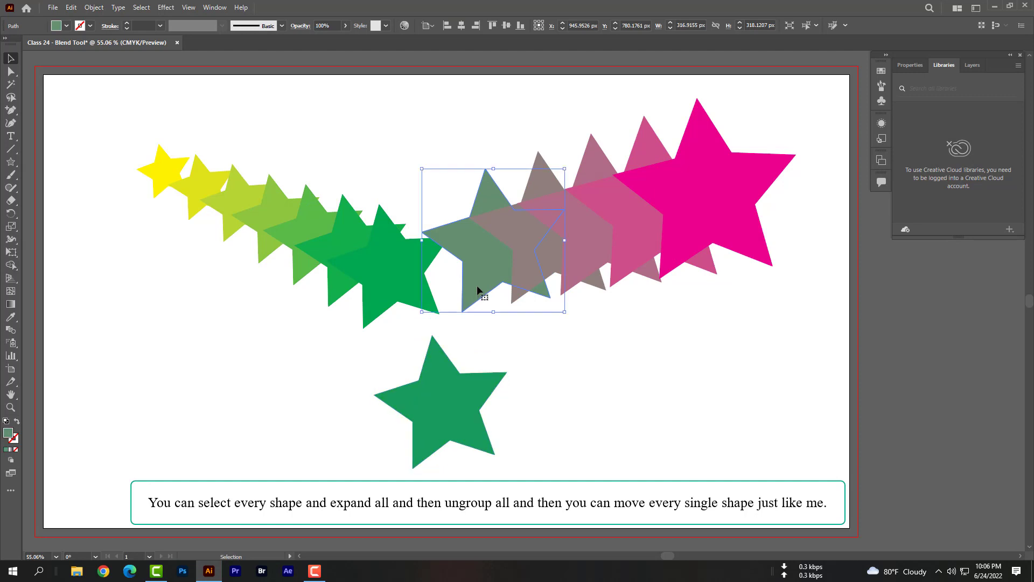
pyautogui.moveTo(484, 275); pyautogui.dragTo(680, 433)
pyautogui.click(578, 243)
pyautogui.moveTo(579, 243); pyautogui.dragTo(256, 386)
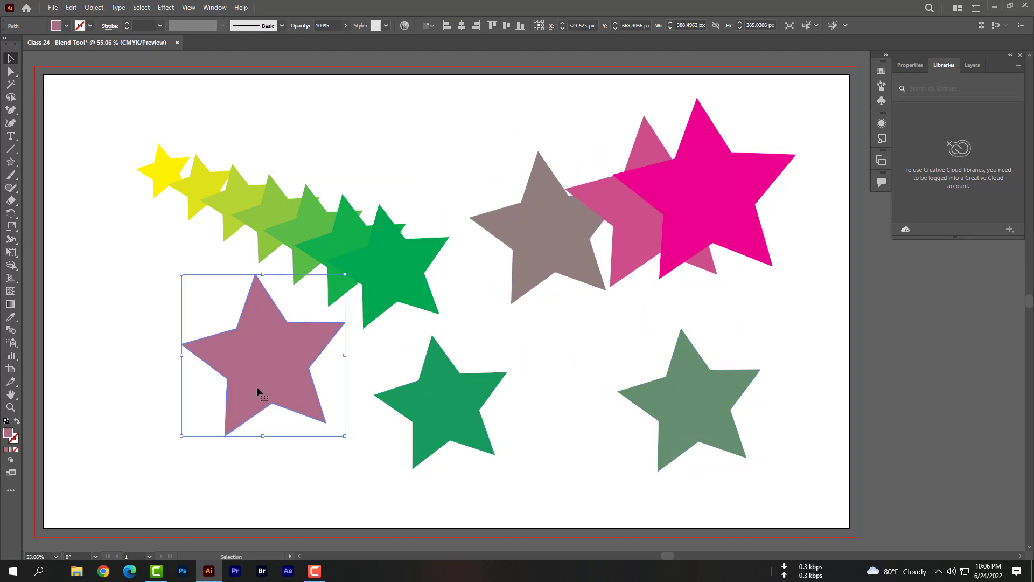
pyautogui.moveTo(132, 135); pyautogui.dragTo(814, 503)
# - Delete all stars, draw a mauve star at the bottom left and copy it into a row of three
pyautogui.press('Delete')
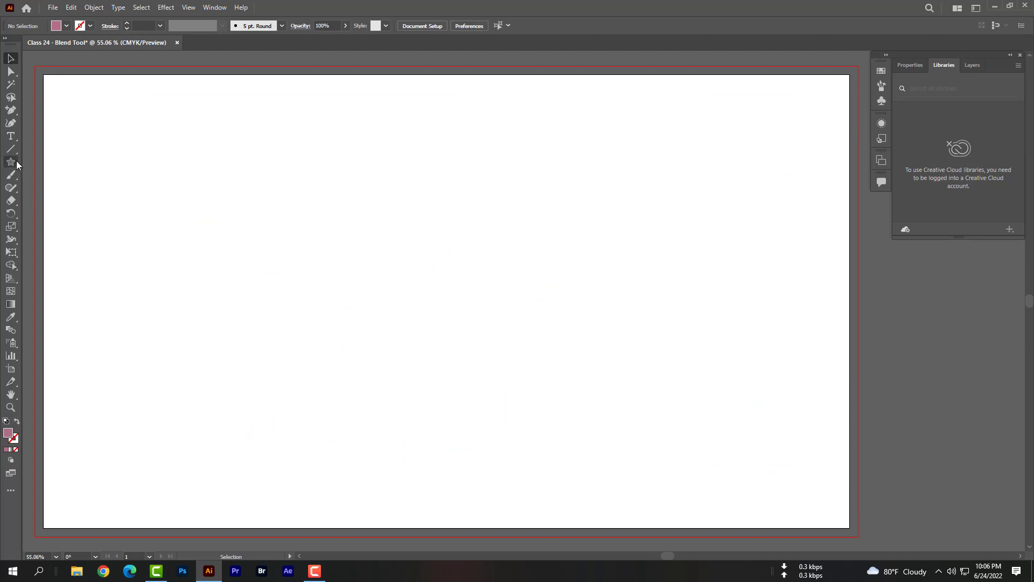
pyautogui.moveTo(16, 162); pyautogui.dragTo(63, 215)
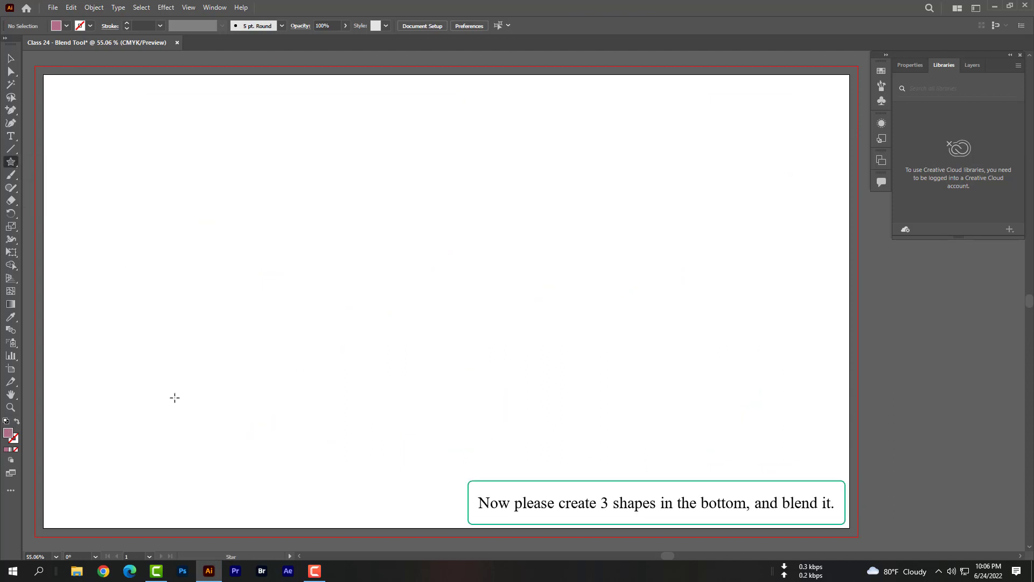
pyautogui.moveTo(174, 397)
pyautogui.mouseDown()
pyautogui.moveTo(200, 408)
pyautogui.moveTo(188, 399)
pyautogui.moveTo(344, 406)
pyautogui.moveTo(489, 390)
pyautogui.mouseUp()
pyautogui.click(10, 58)
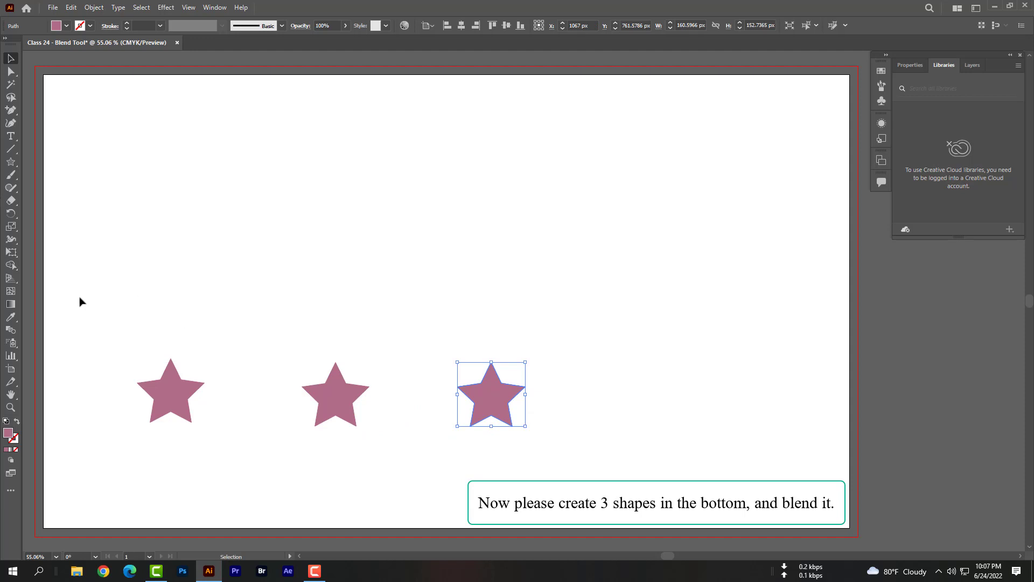
pyautogui.click(172, 391)
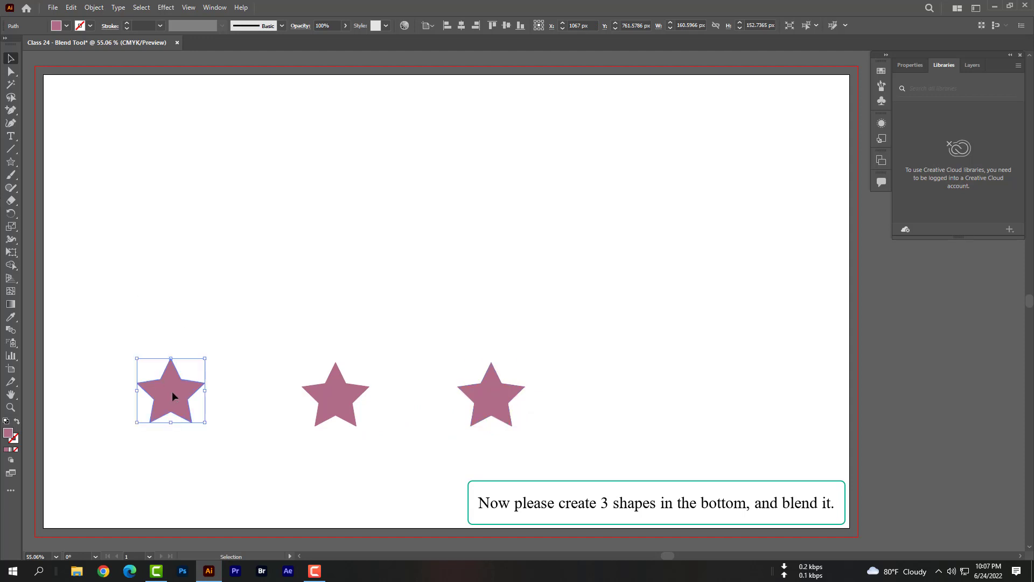
# - Give the left star a red fill and a green outline
pyautogui.click(66, 26)
pyautogui.click(38, 44)
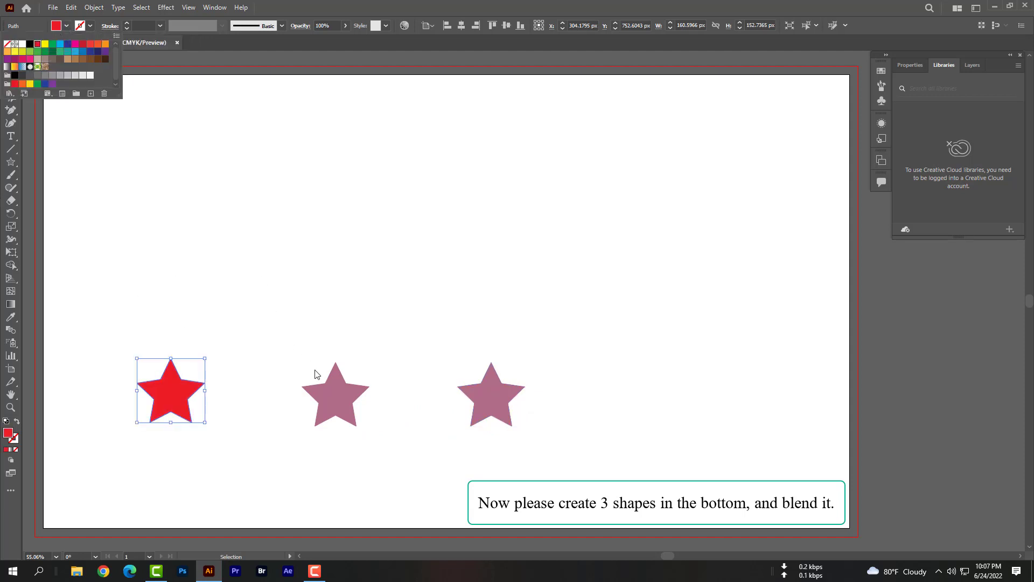
pyautogui.click(336, 398)
pyautogui.click(90, 26)
pyautogui.click(53, 44)
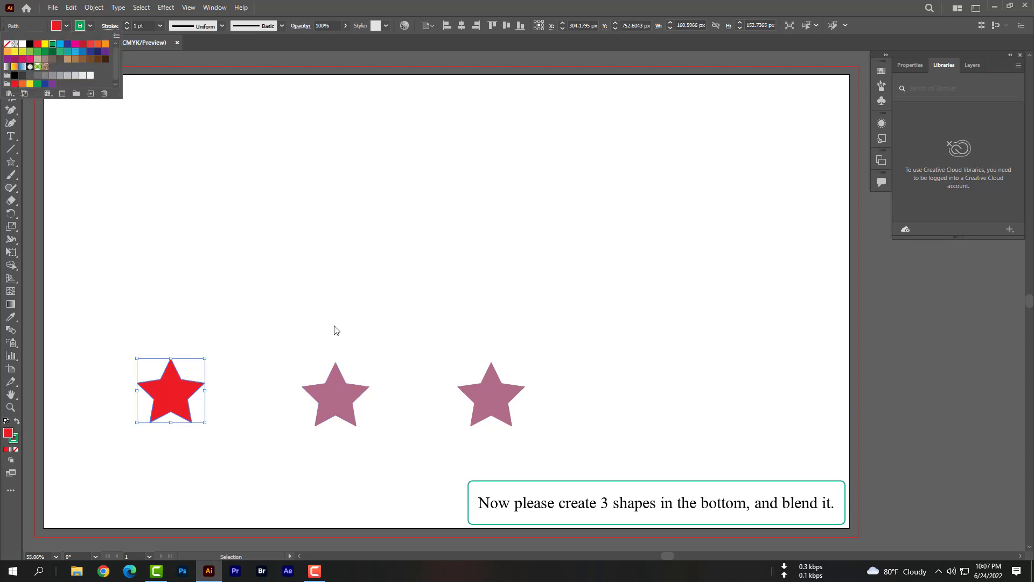
pyautogui.click(340, 387)
# - Fill the middle star yellow and the right star blue
pyautogui.click(341, 393)
pyautogui.click(67, 26)
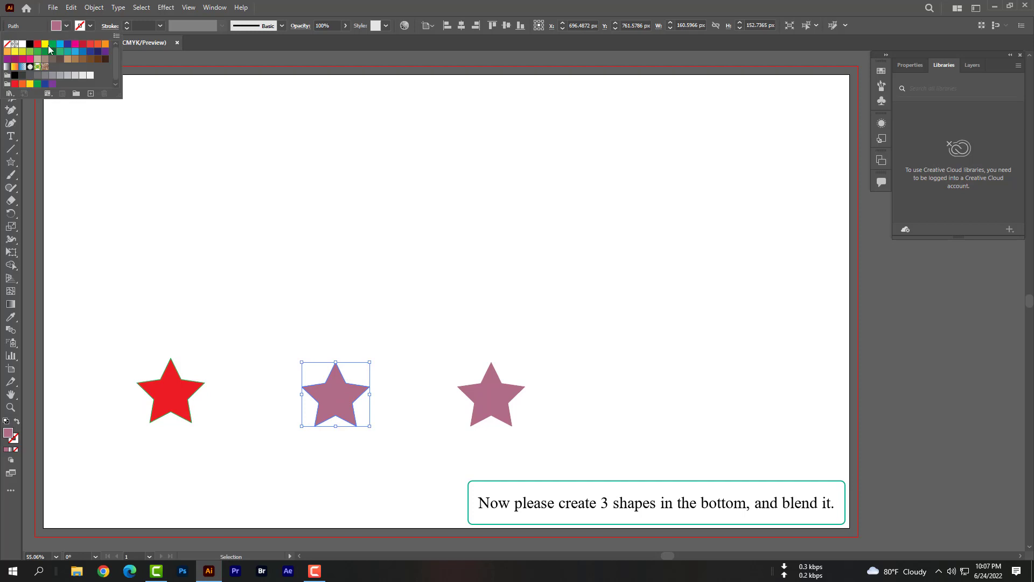
pyautogui.click(46, 46)
pyautogui.click(488, 399)
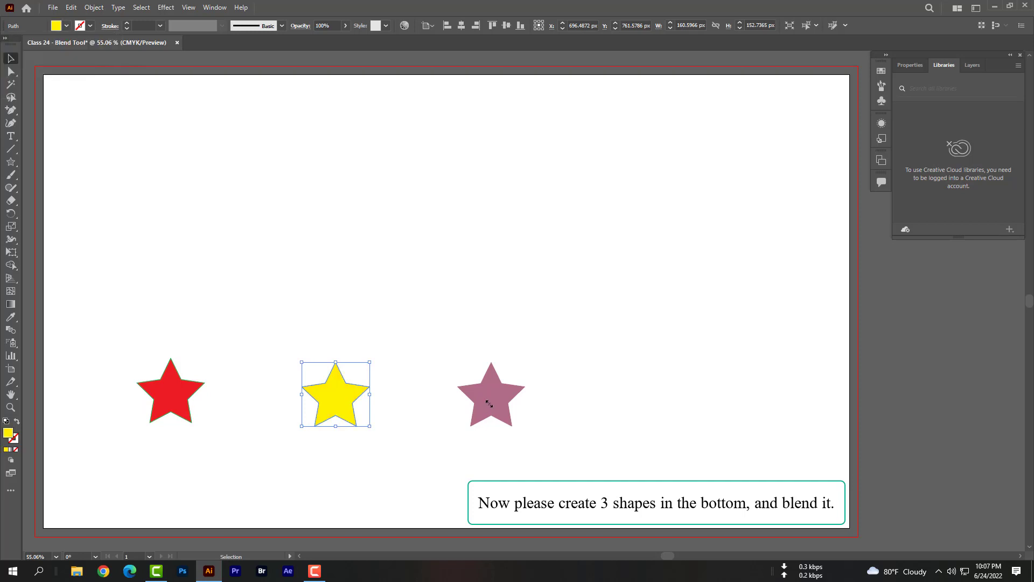
pyautogui.click(496, 405)
pyautogui.click(66, 26)
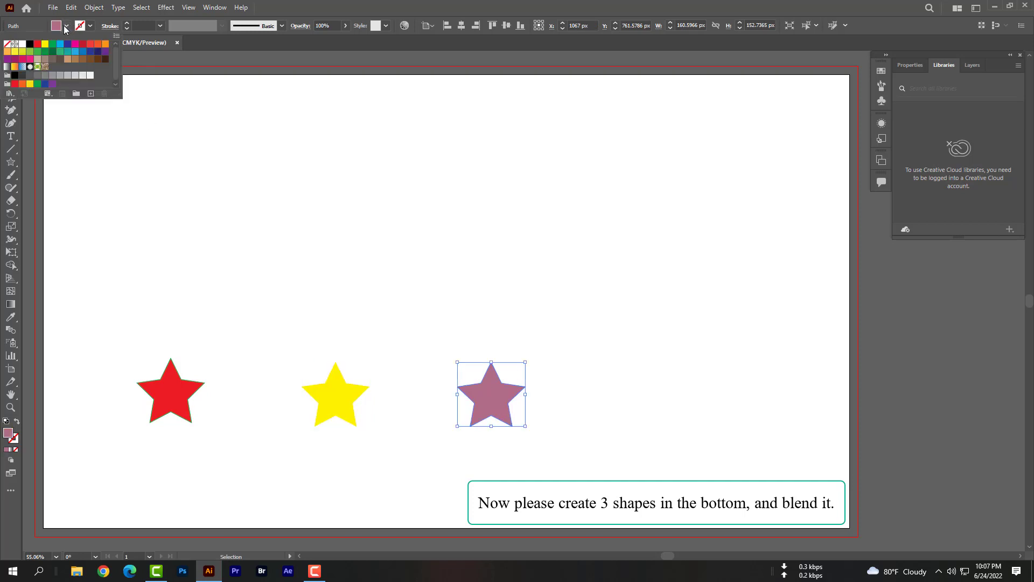
pyautogui.click(69, 47)
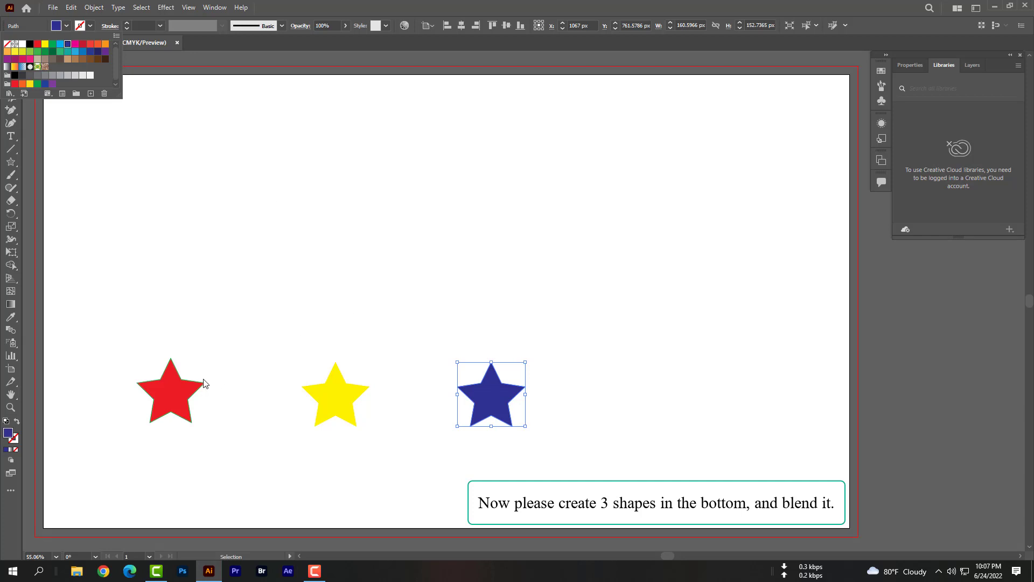
pyautogui.doubleClick(169, 382)
pyautogui.click(10, 330)
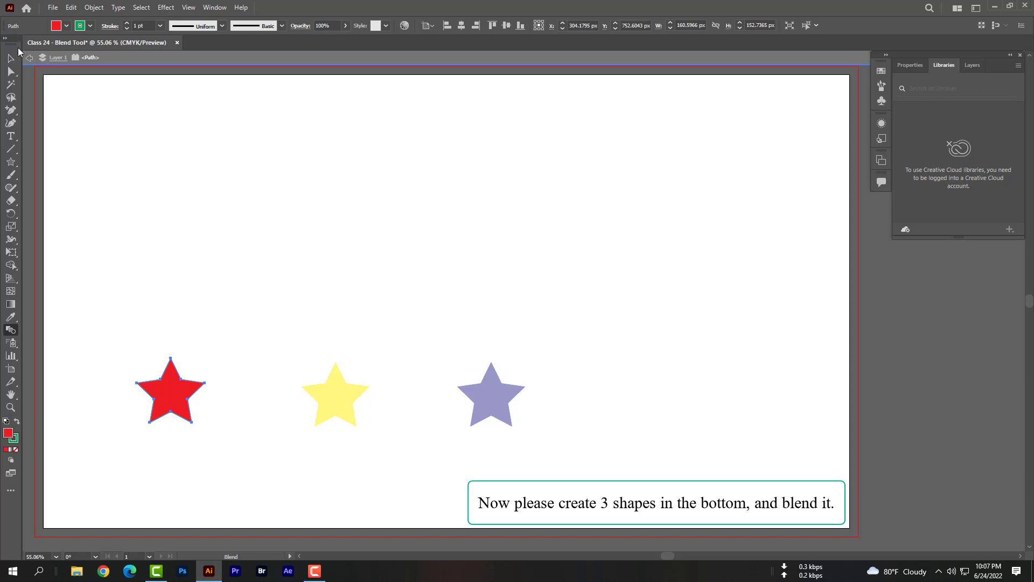
# - Exit isolation mode, blend the red, yellow and blue stars in turn, then deselect the blend
pyautogui.press('Escape')
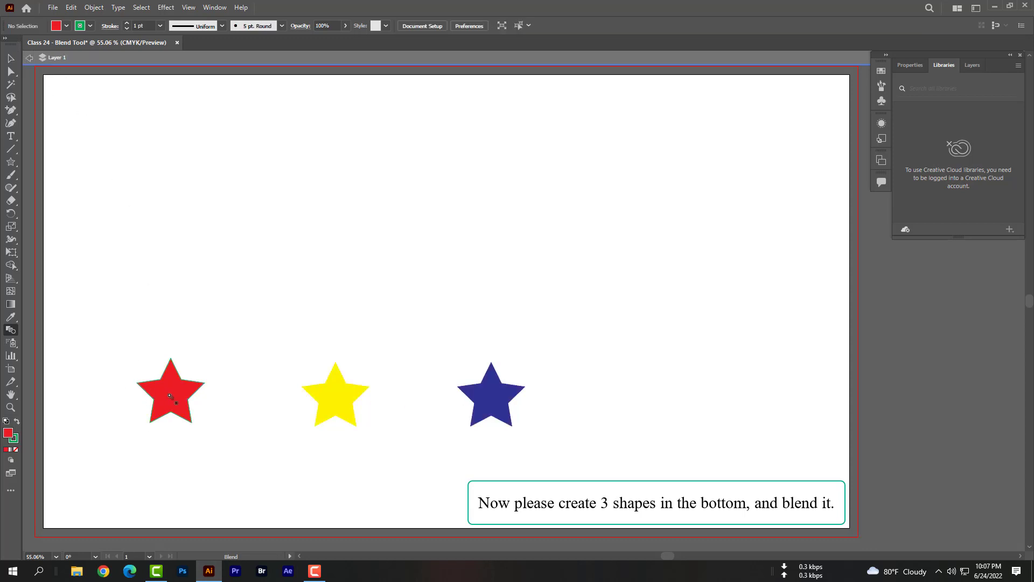
pyautogui.click(324, 405)
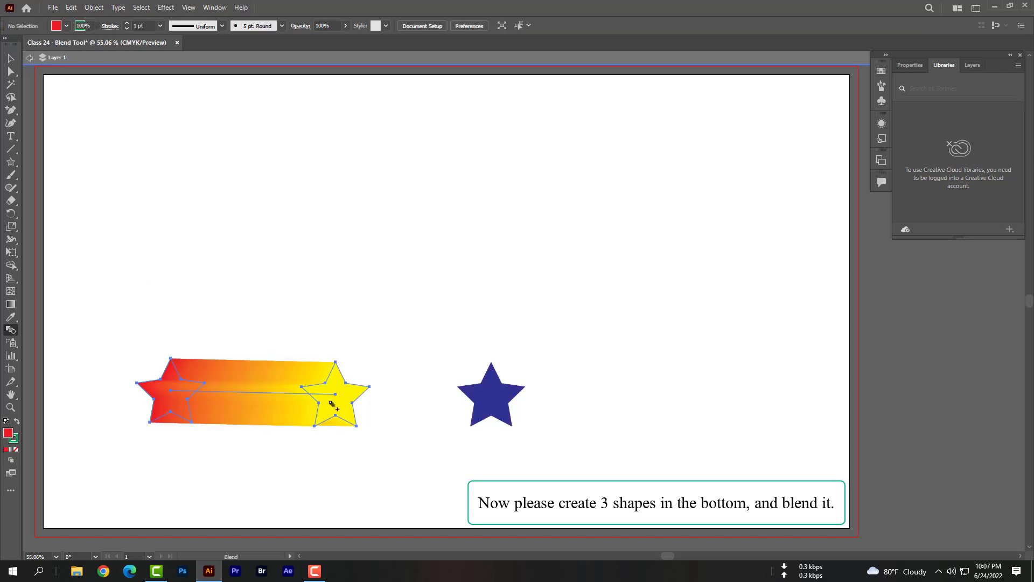
pyautogui.click(498, 399)
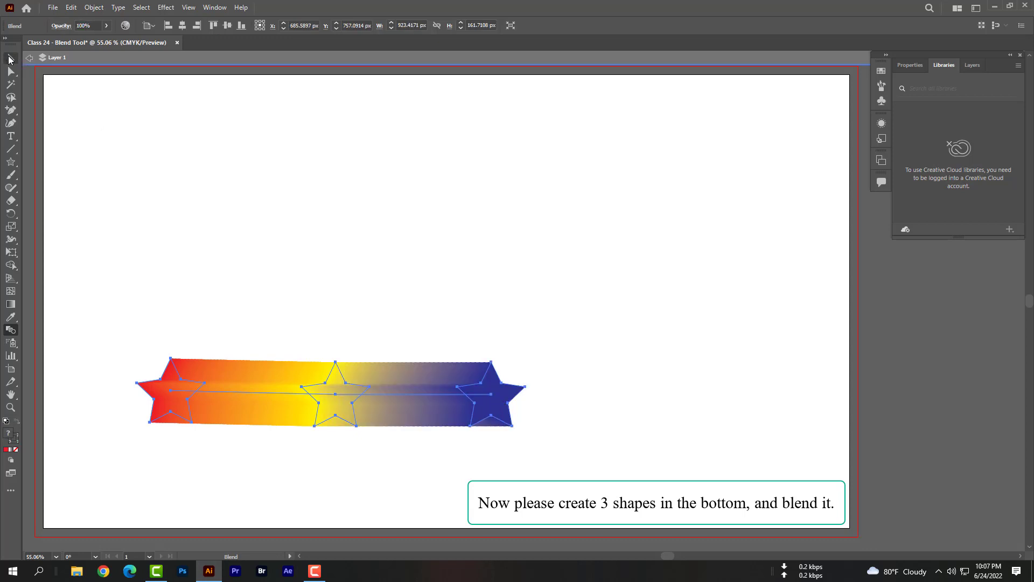
pyautogui.click(11, 58)
pyautogui.click(591, 362)
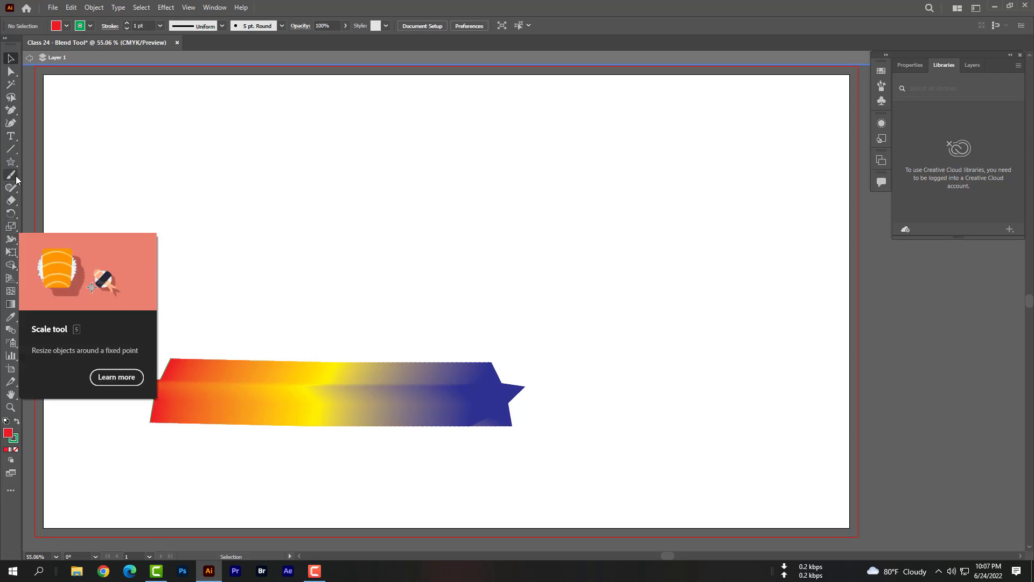
# - Draw a wavy Pen path with curved humps across the artboard above the star blend
pyautogui.click(10, 123)
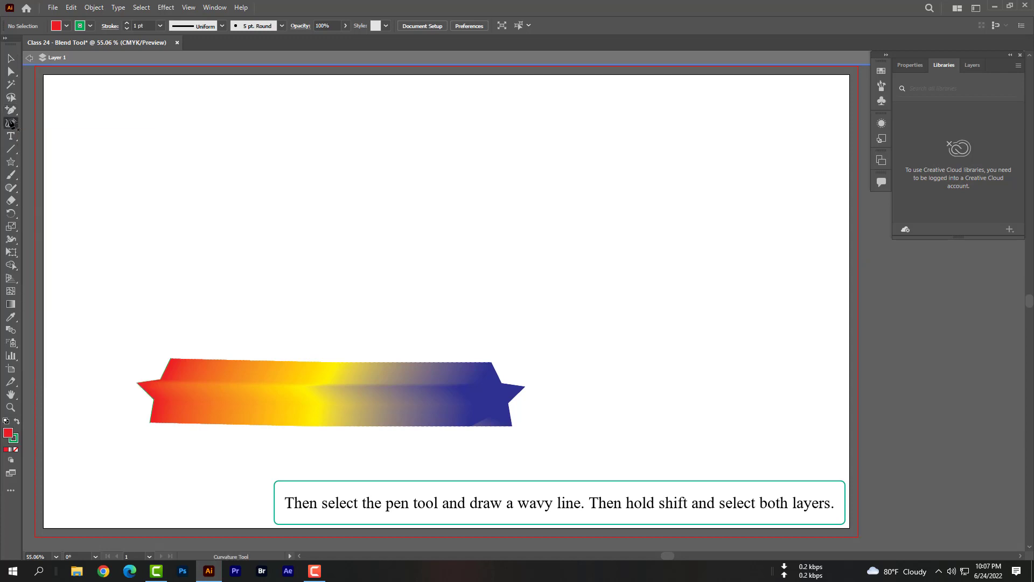
pyautogui.click(107, 243)
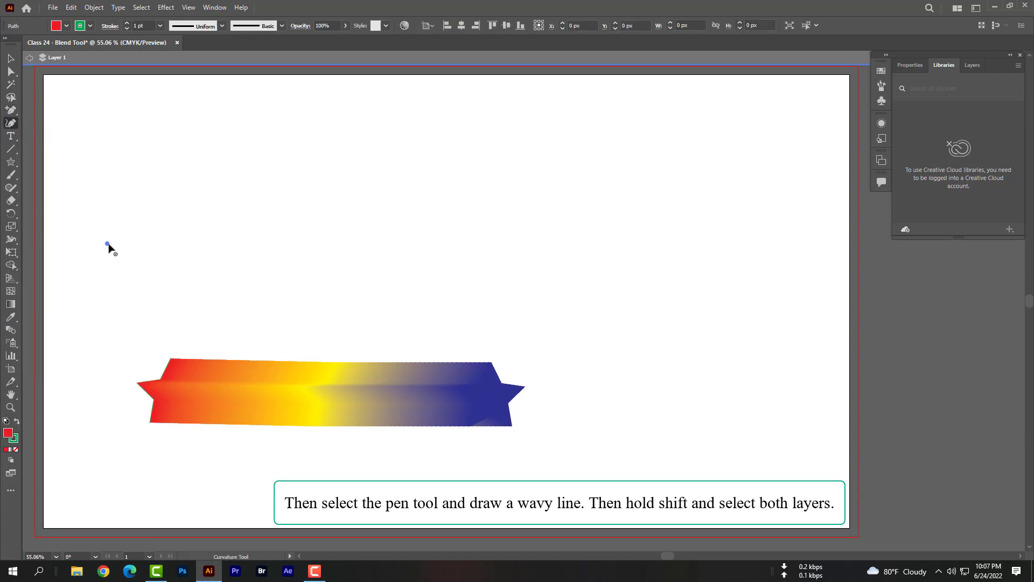
pyautogui.press('ctrl')
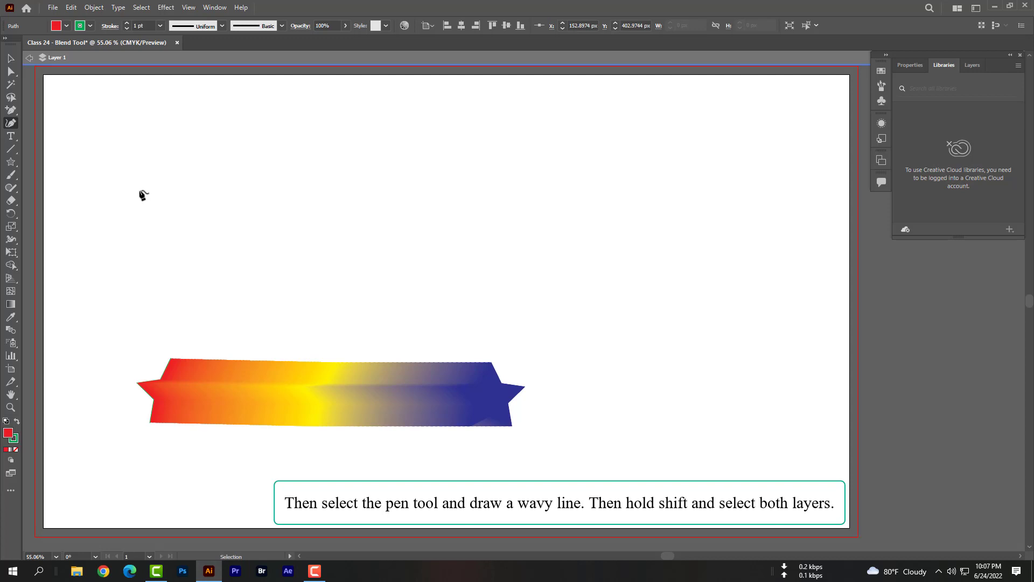
pyautogui.keyDown('ctrl'); pyautogui.click(142, 196); pyautogui.keyUp('ctrl')
pyautogui.moveTo(9, 110); pyautogui.dragTo(52, 108)
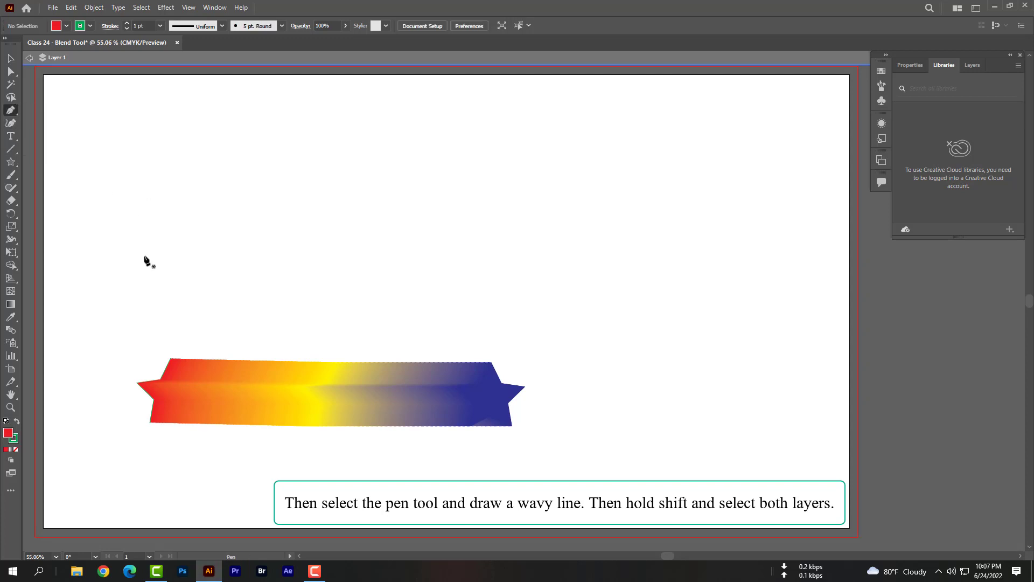
pyautogui.click(137, 264)
pyautogui.click(256, 263)
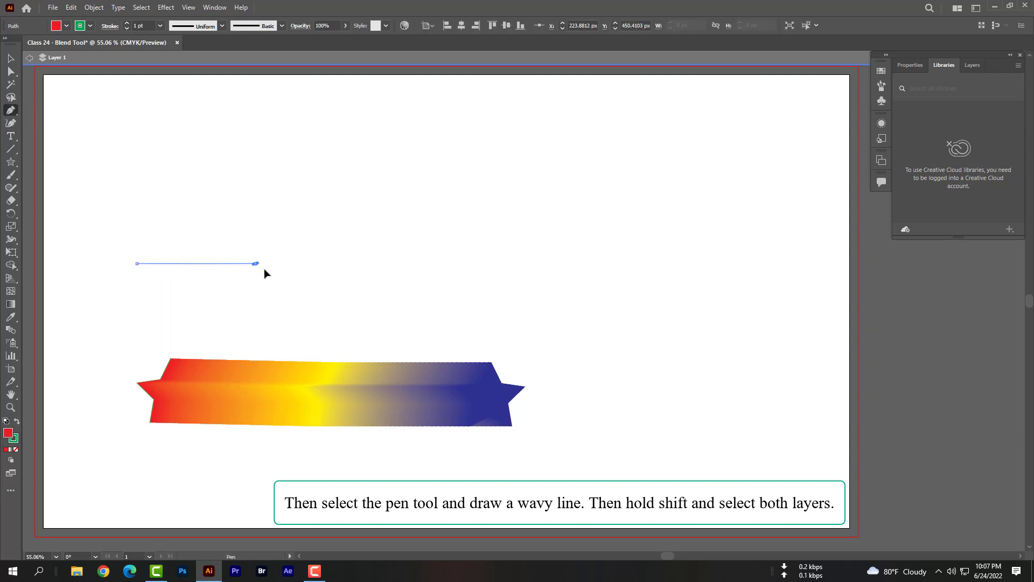
pyautogui.moveTo(264, 273); pyautogui.dragTo(334, 316)
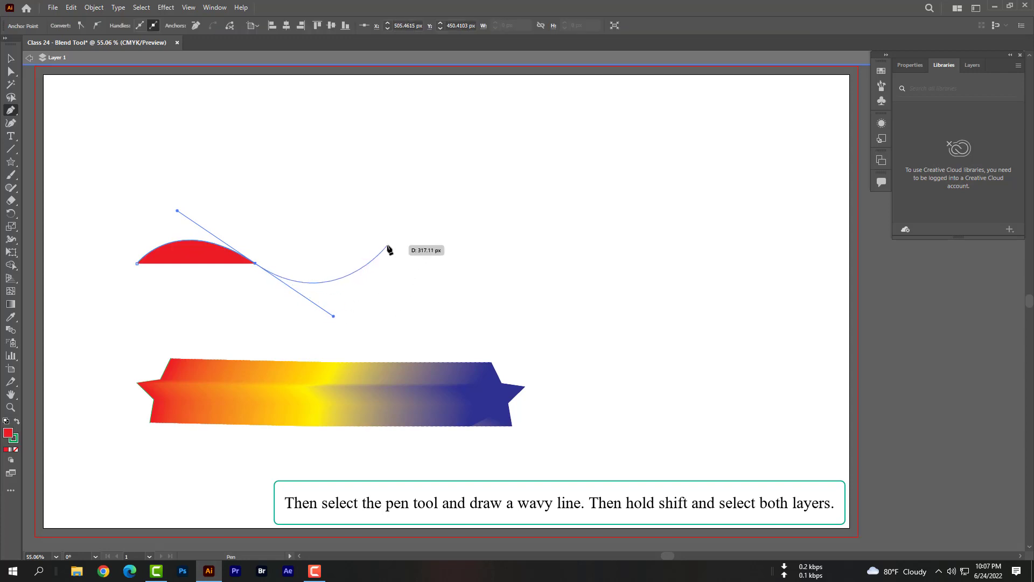
pyautogui.click(387, 252)
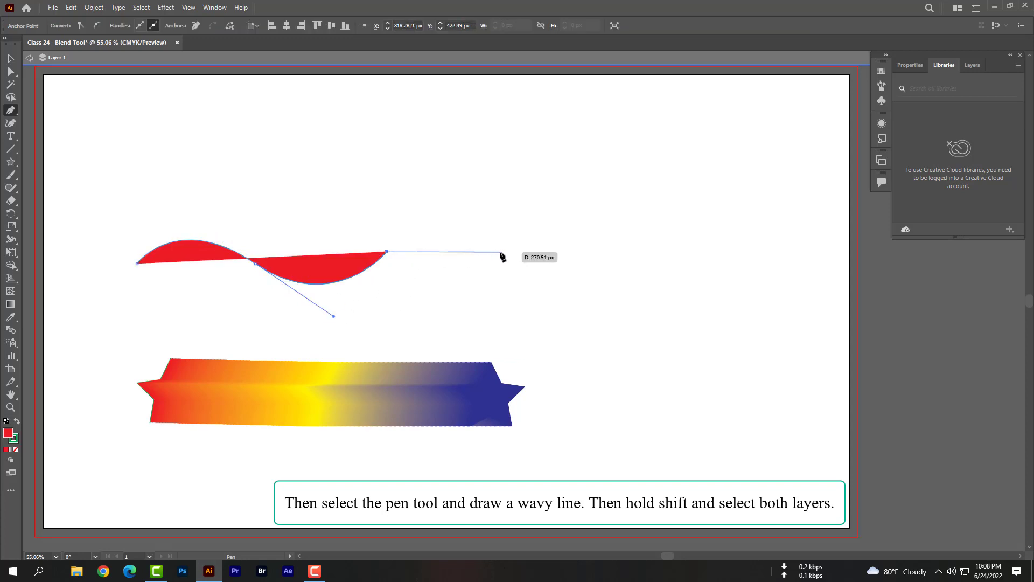
pyautogui.moveTo(492, 252); pyautogui.dragTo(550, 317)
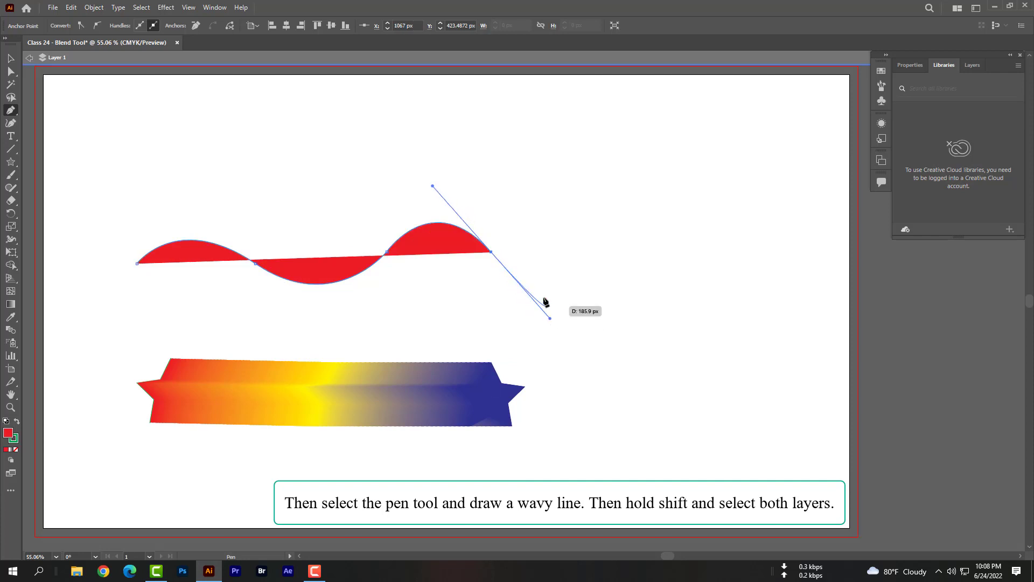
pyautogui.click(602, 222)
pyautogui.click(10, 58)
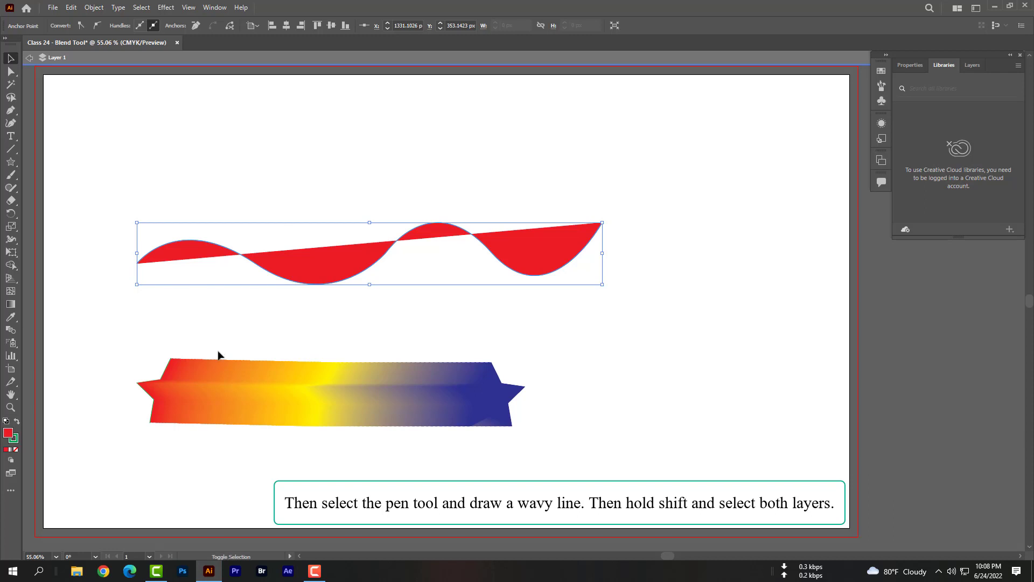
# - Select the star blend with the wavy path and apply Object > Blend > Replace Spine
pyautogui.keyDown('shift'); pyautogui.click(231, 390); pyautogui.keyUp('shift')
pyautogui.keyDown('shift'); pyautogui.click(230, 390); pyautogui.keyUp('shift')
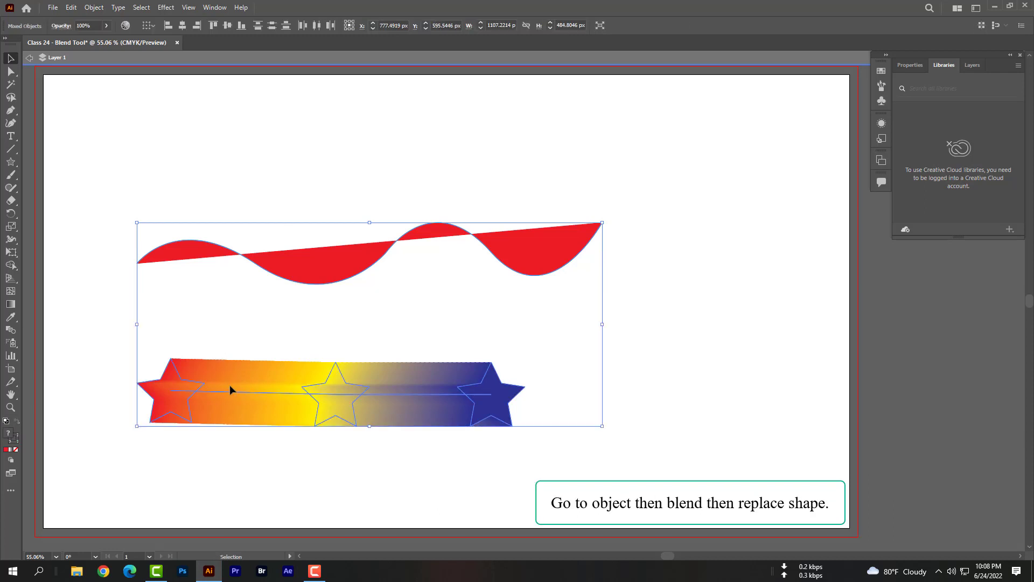
pyautogui.click(30, 58)
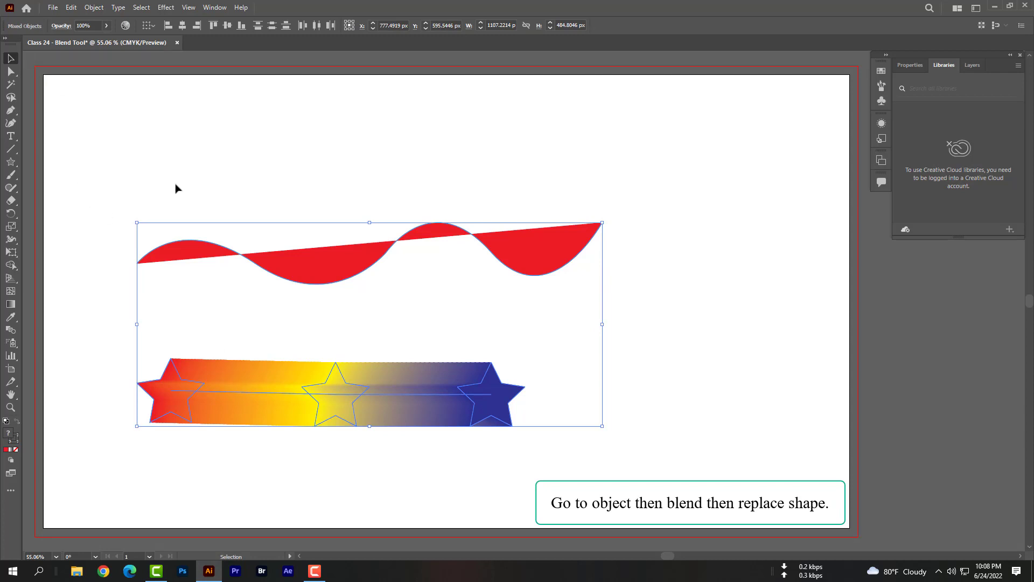
pyautogui.click(93, 9)
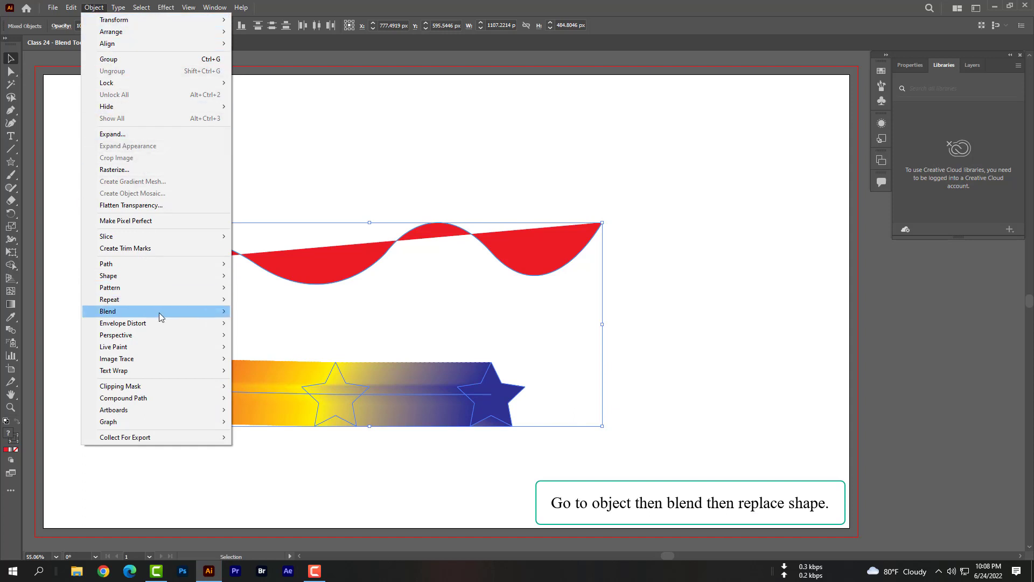
pyautogui.moveTo(160, 312)
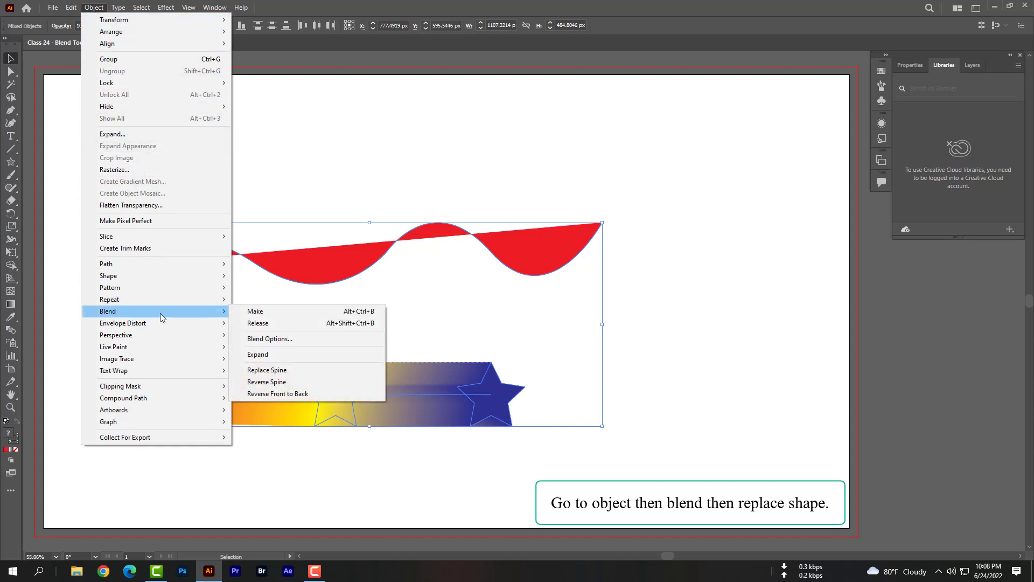
pyautogui.click(298, 374)
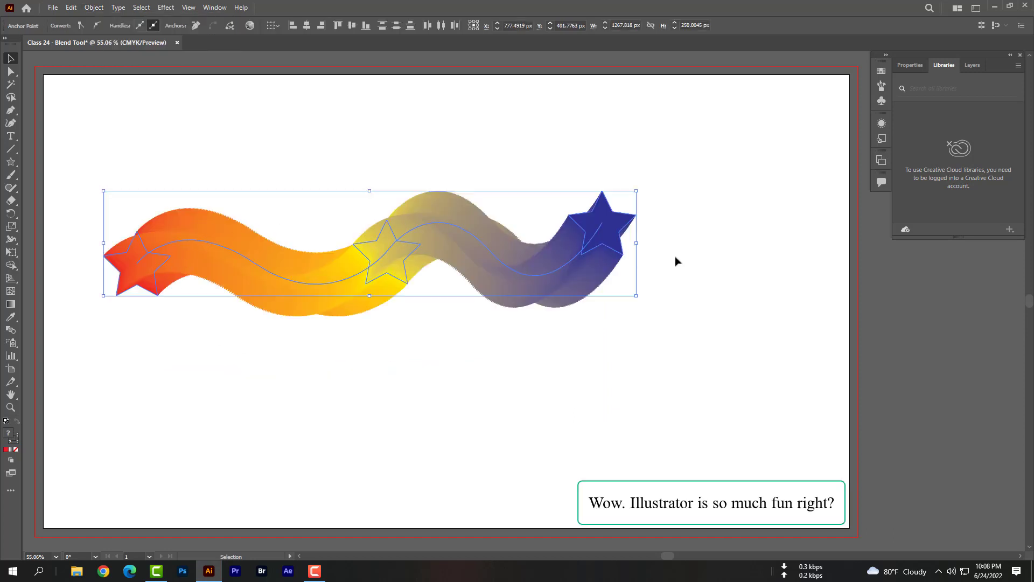
pyautogui.click(658, 350)
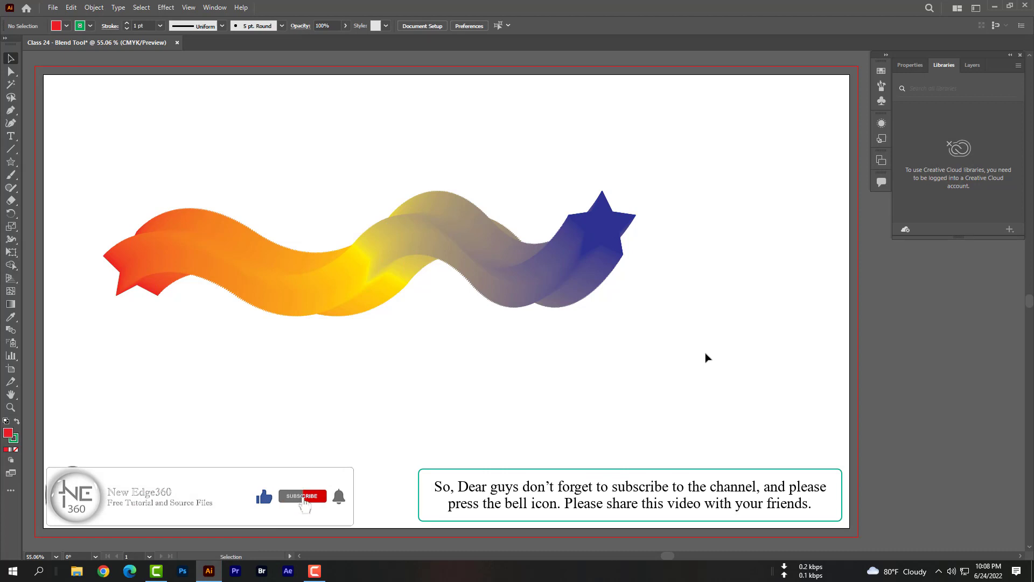
pyautogui.click(610, 229)
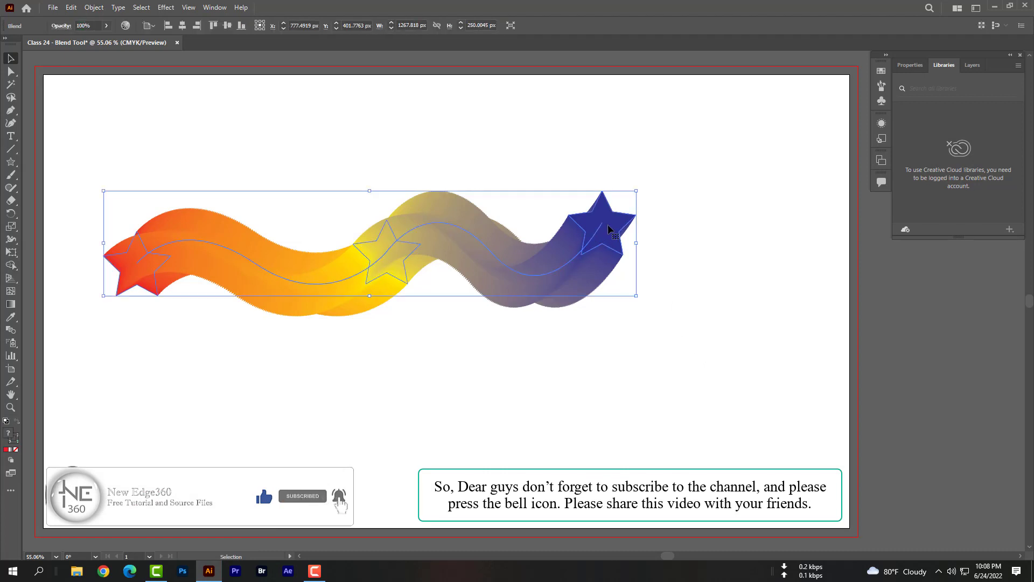